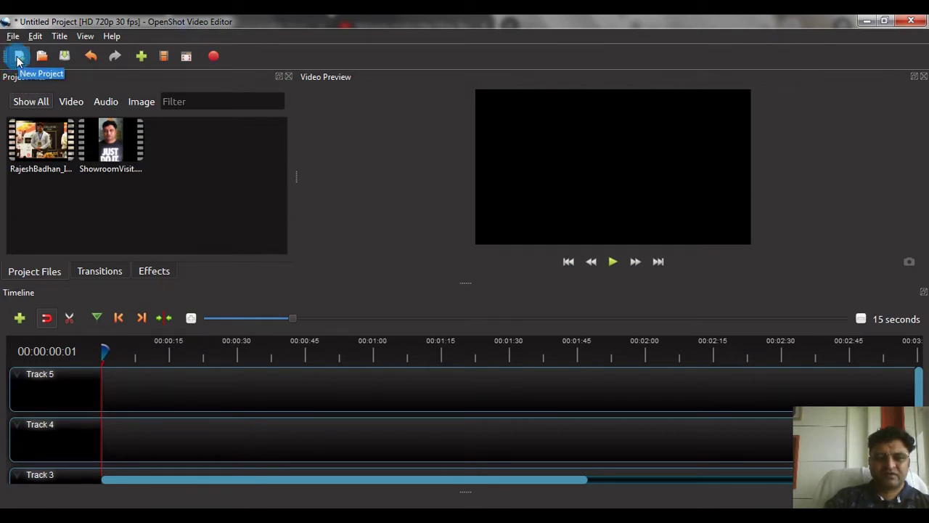
# Cancel the Import Files dialog, then place Showroom_visit.mp4 at the very start of Track 5
pyautogui.click(13, 36)
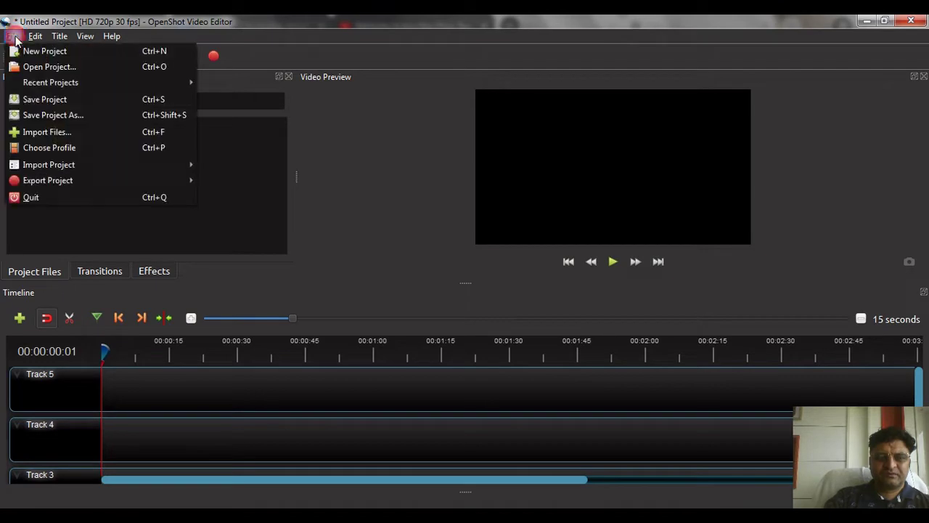
pyautogui.click(37, 131)
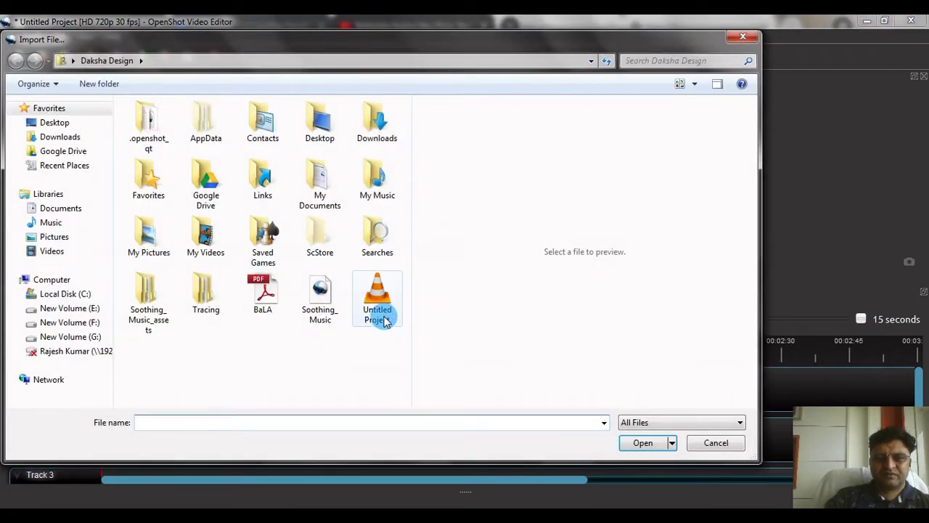
pyautogui.click(381, 311)
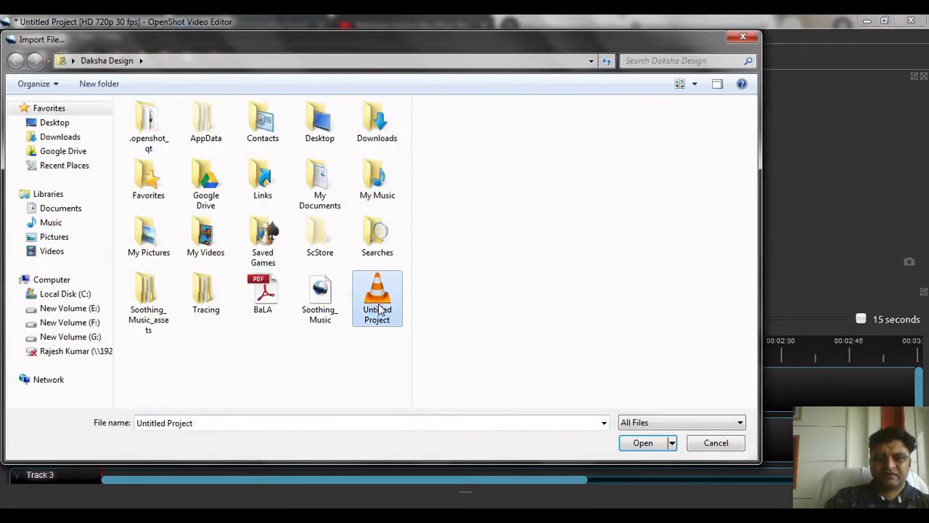
pyautogui.click(742, 36)
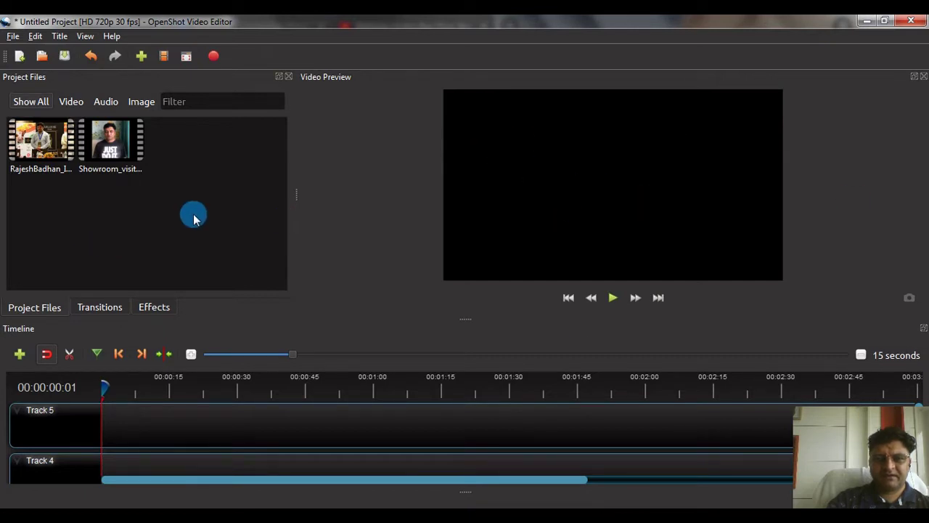
pyautogui.click(114, 150)
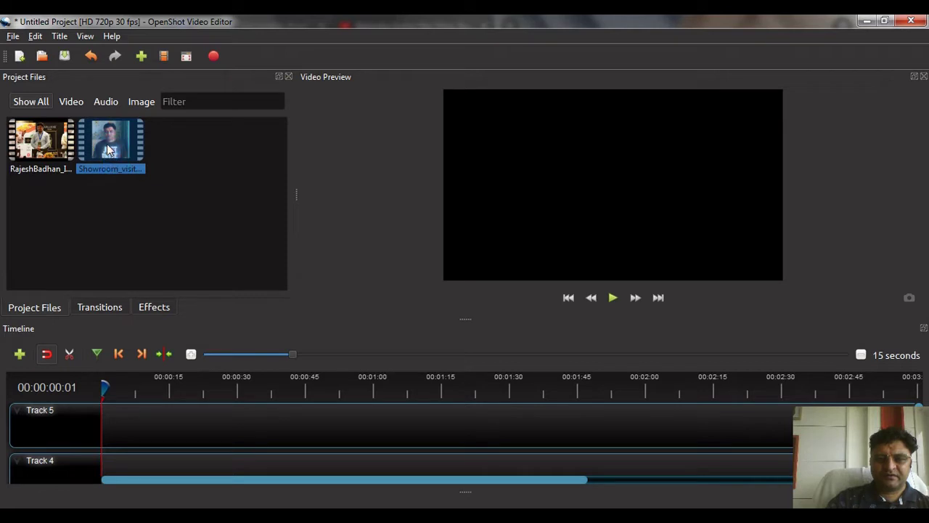
pyautogui.moveTo(108, 151)
pyautogui.mouseDown()
pyautogui.moveTo(270, 429)
pyautogui.moveTo(212, 430)
pyautogui.moveTo(213, 442)
pyautogui.mouseUp()
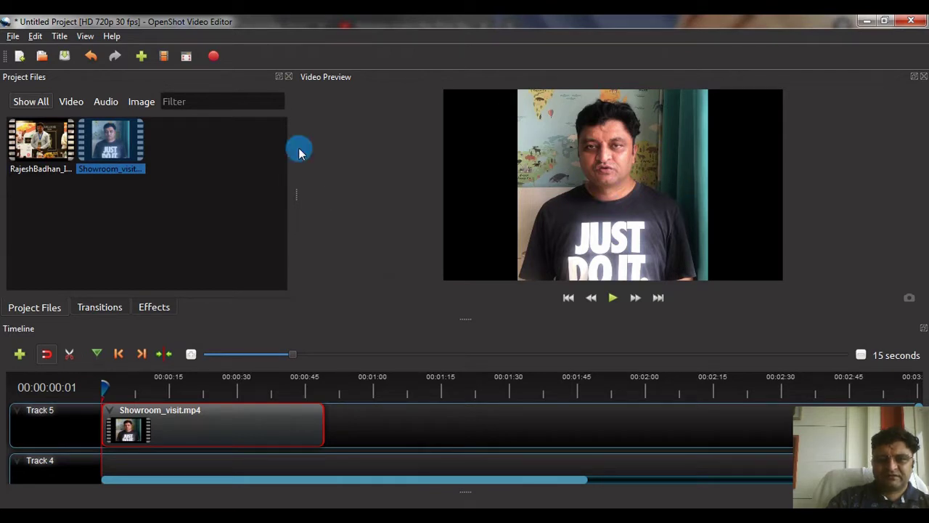
# Choose HD Vertical 720p 30 fps (720x1280) as the project profile and close the dialog
pyautogui.click(162, 59)
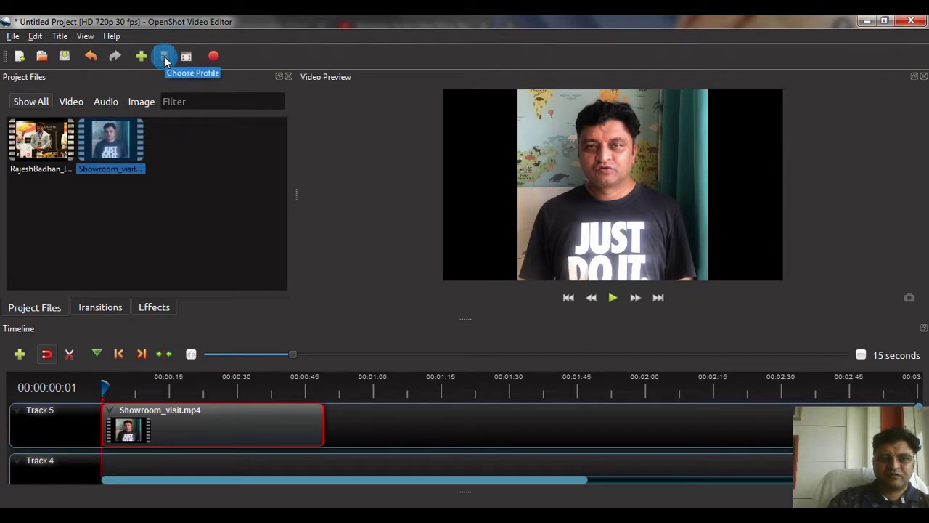
pyautogui.click(164, 59)
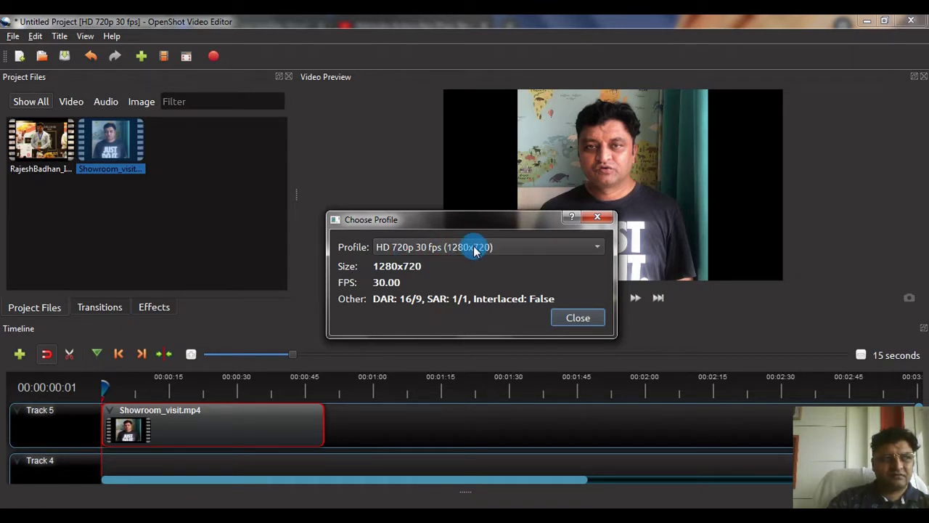
pyautogui.click(473, 248)
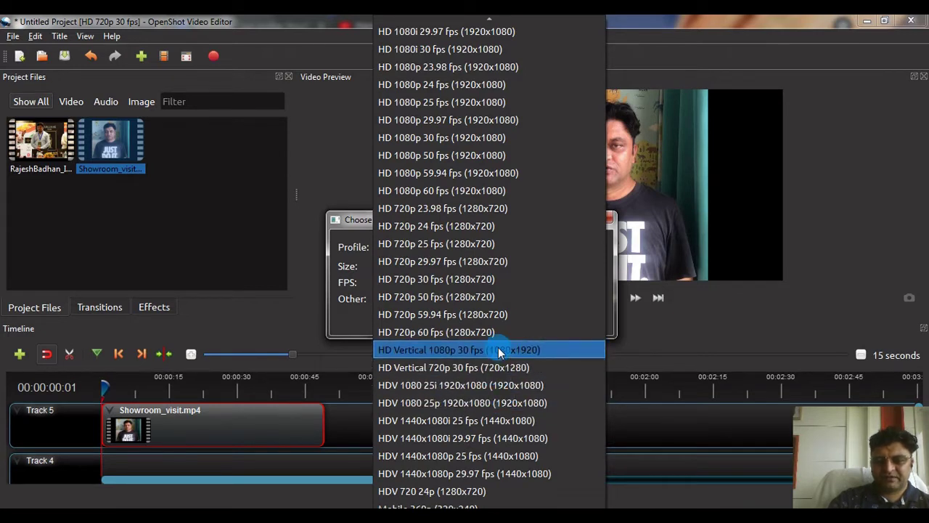
pyautogui.click(462, 370)
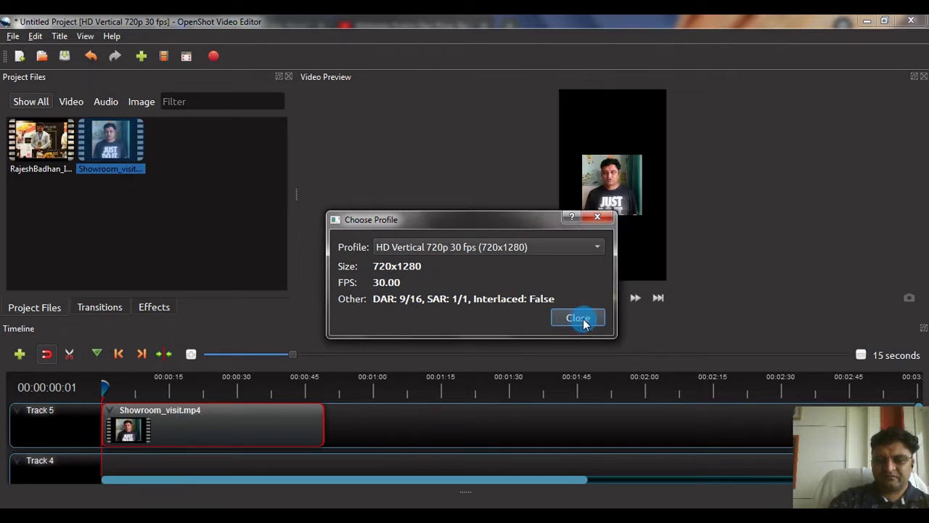
pyautogui.click(578, 320)
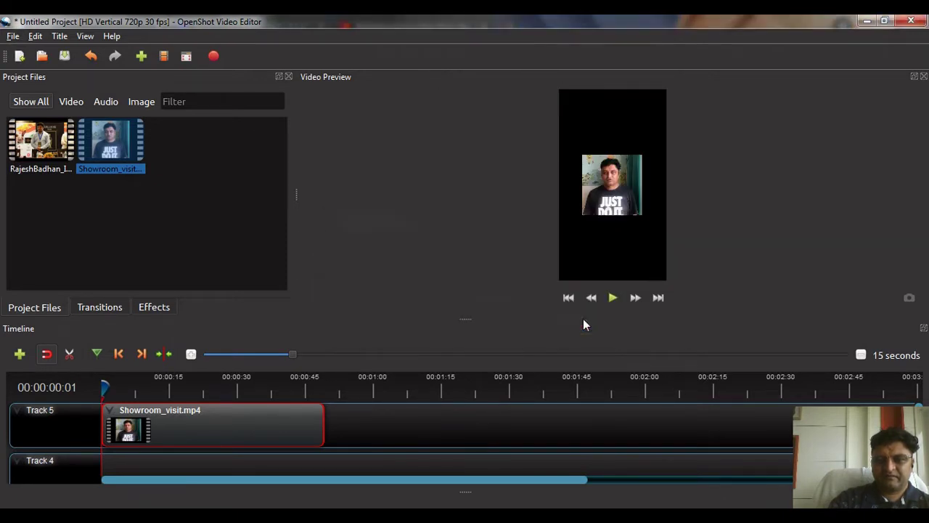
# In the Showroom_visit clip's properties, try Stretch and then set Scale to Crop
pyautogui.click(610, 189)
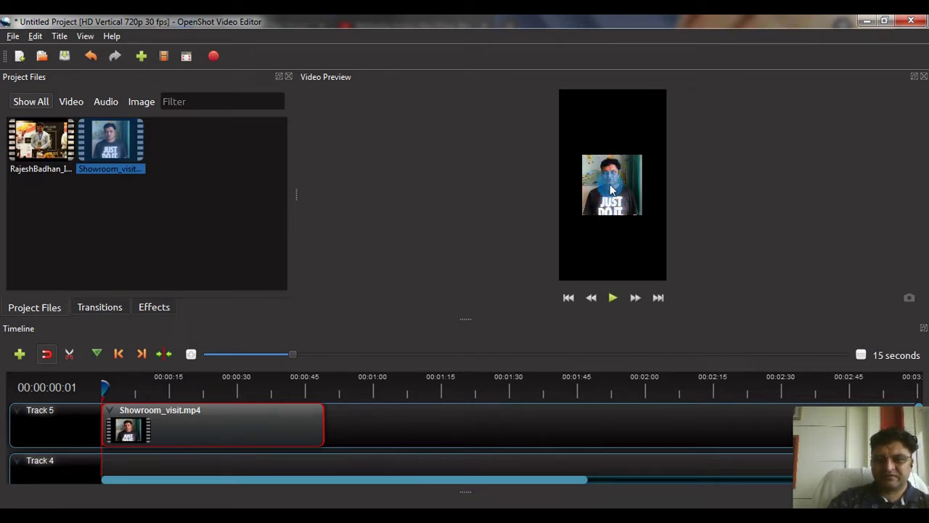
pyautogui.rightClick(189, 432)
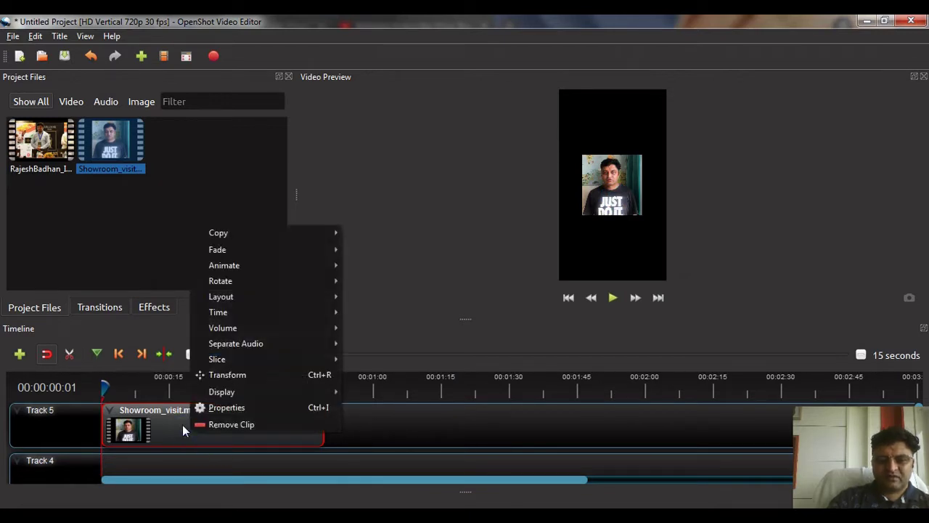
pyautogui.click(233, 409)
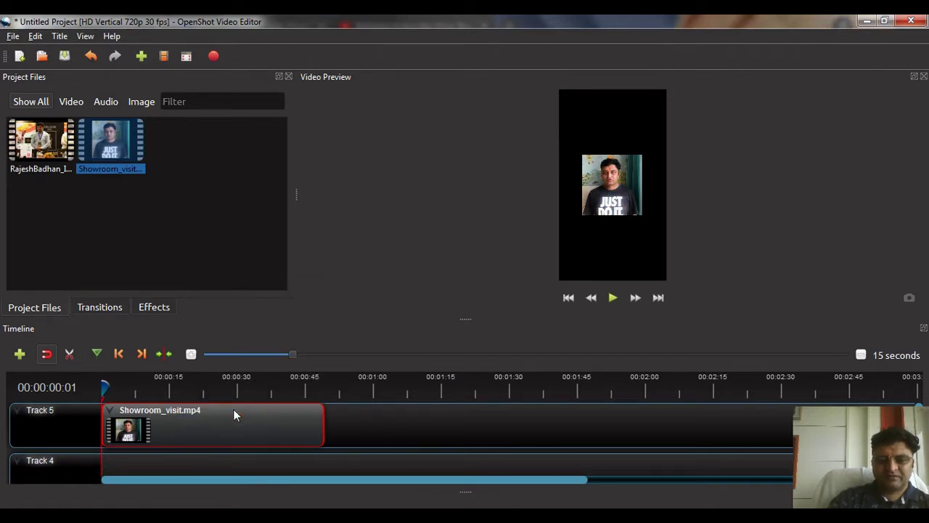
pyautogui.scroll(-2, 163, 389)
pyautogui.scroll(-1, 163, 392)
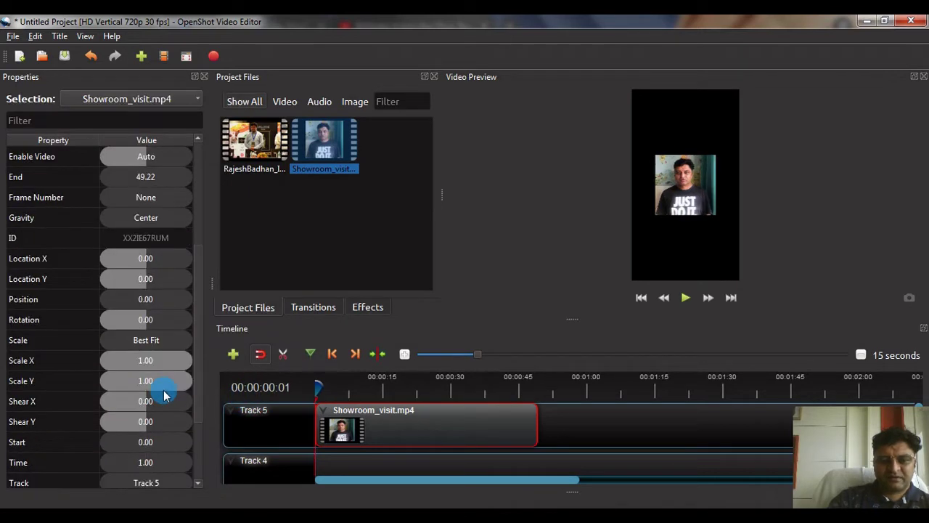
pyautogui.scroll(1, 165, 400)
pyautogui.scroll(-2, 159, 405)
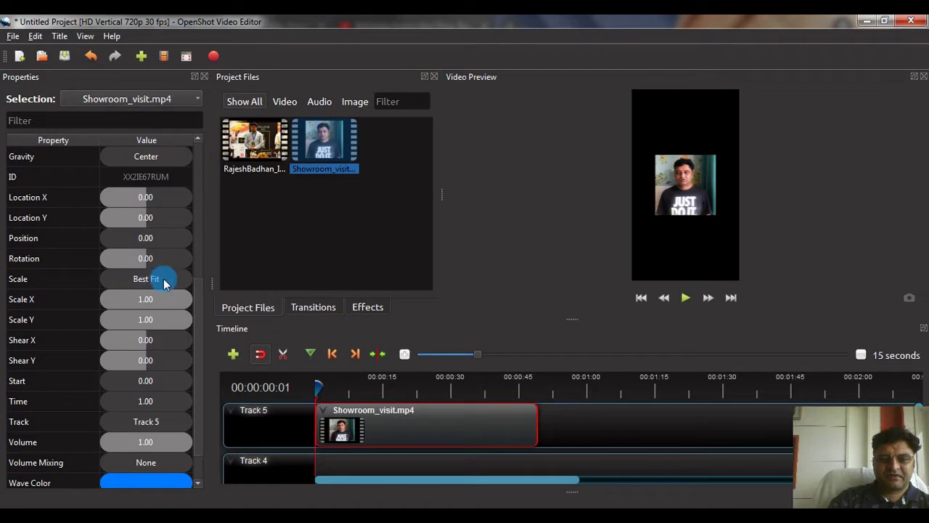
pyautogui.click(141, 282)
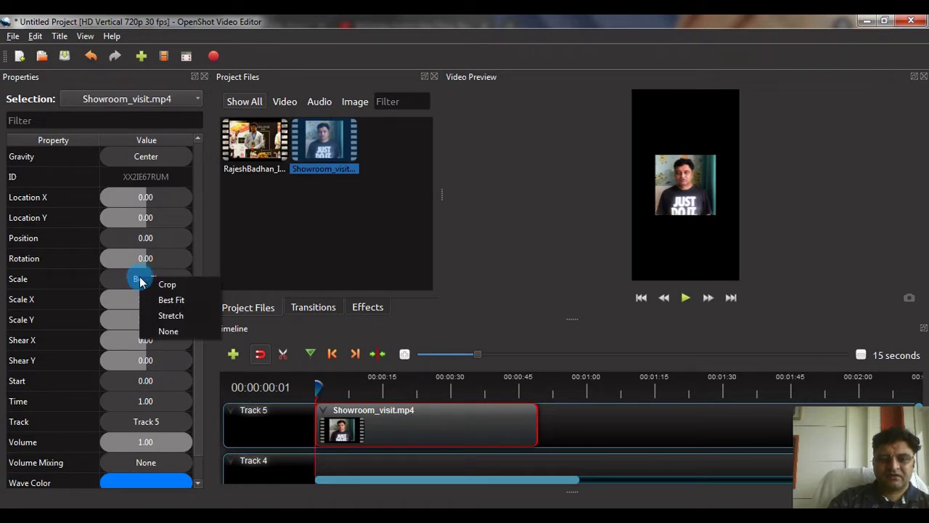
pyautogui.click(171, 315)
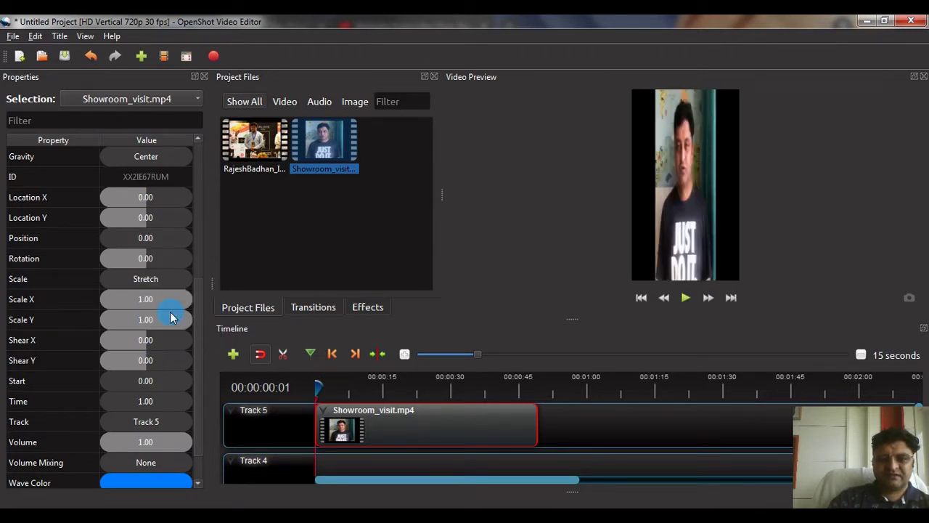
pyautogui.click(151, 277)
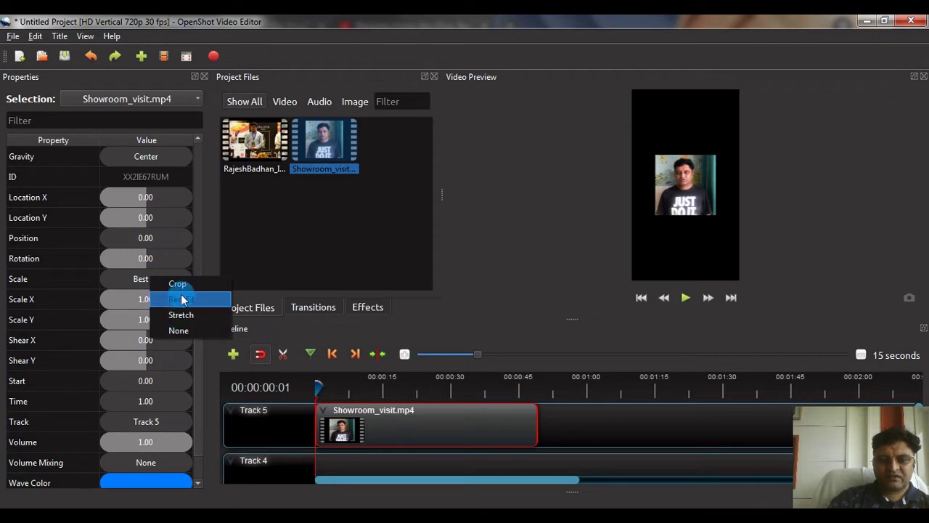
pyautogui.click(179, 285)
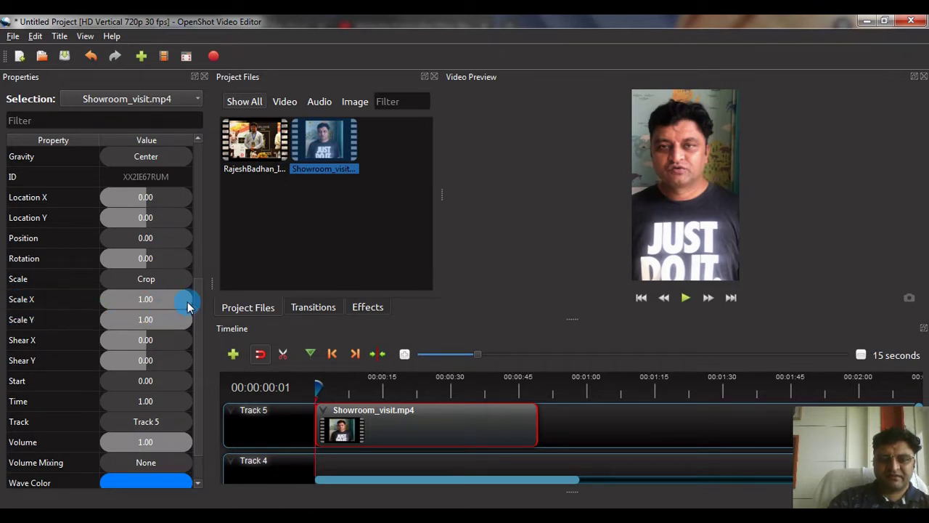
# Experiment with the Scale X and Scale Y sliders, then return both to 1.00
pyautogui.moveTo(185, 299); pyautogui.dragTo(148, 304)
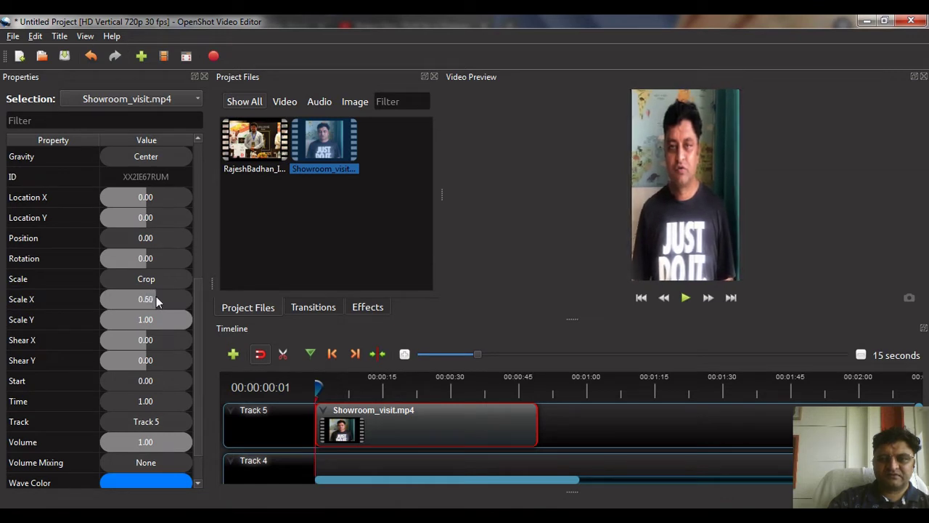
pyautogui.moveTo(177, 325); pyautogui.dragTo(165, 300)
pyautogui.click(152, 305)
pyautogui.click(165, 321)
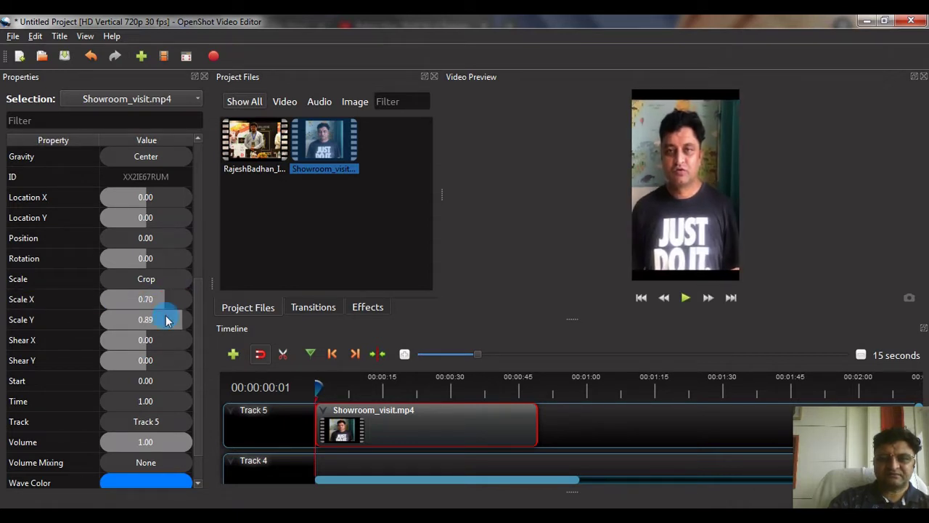
pyautogui.click(164, 310)
pyautogui.moveTo(165, 319)
pyautogui.mouseDown()
pyautogui.moveTo(190, 320)
pyautogui.moveTo(190, 299)
pyautogui.mouseUp()
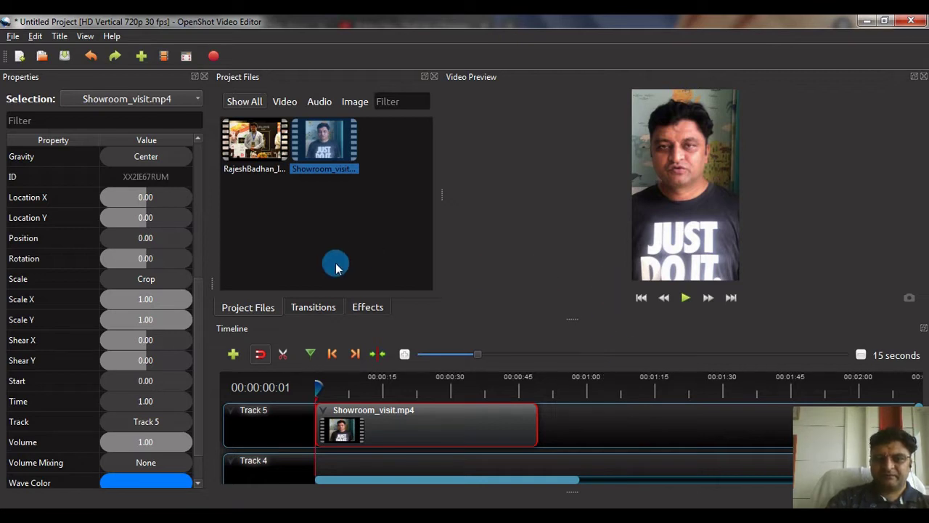
# Place the second project video on Track 5 right after Showroom_visit, at 49.20
pyautogui.click(313, 224)
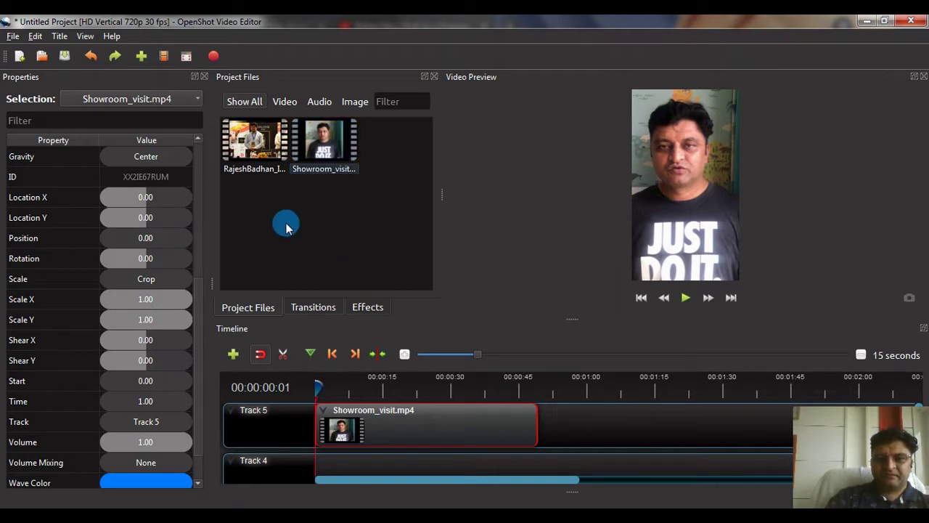
pyautogui.click(248, 147)
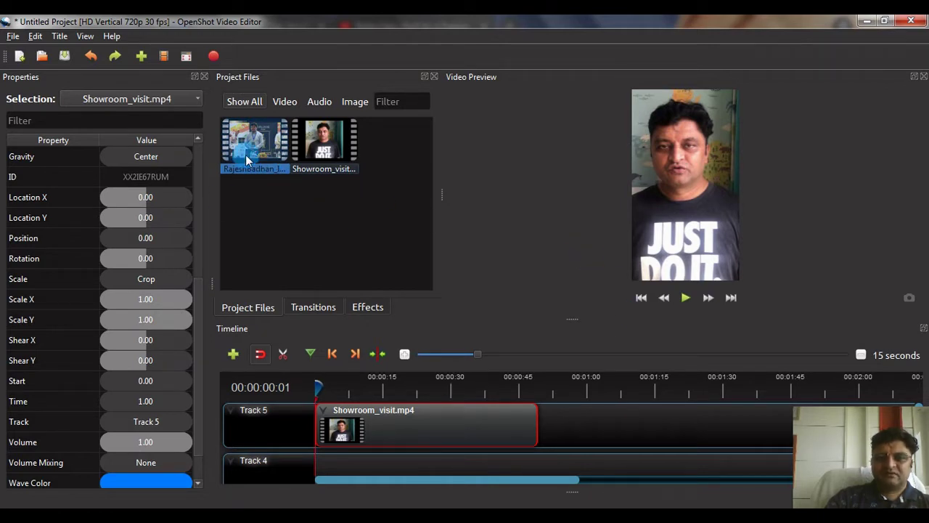
pyautogui.moveTo(247, 160)
pyautogui.mouseDown()
pyautogui.moveTo(612, 428)
pyautogui.moveTo(540, 428)
pyautogui.mouseUp()
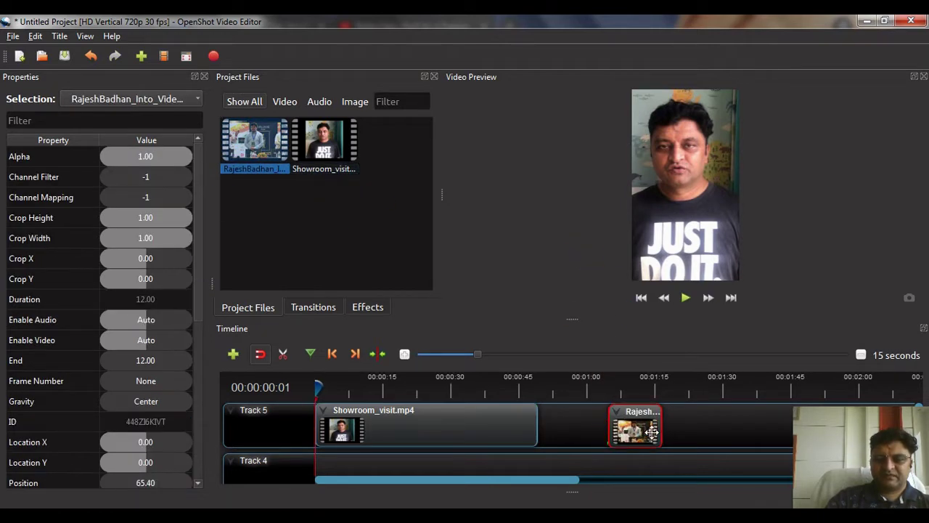
# Preview the join around 48 seconds, then return the playhead to about 49 seconds
pyautogui.click(534, 389)
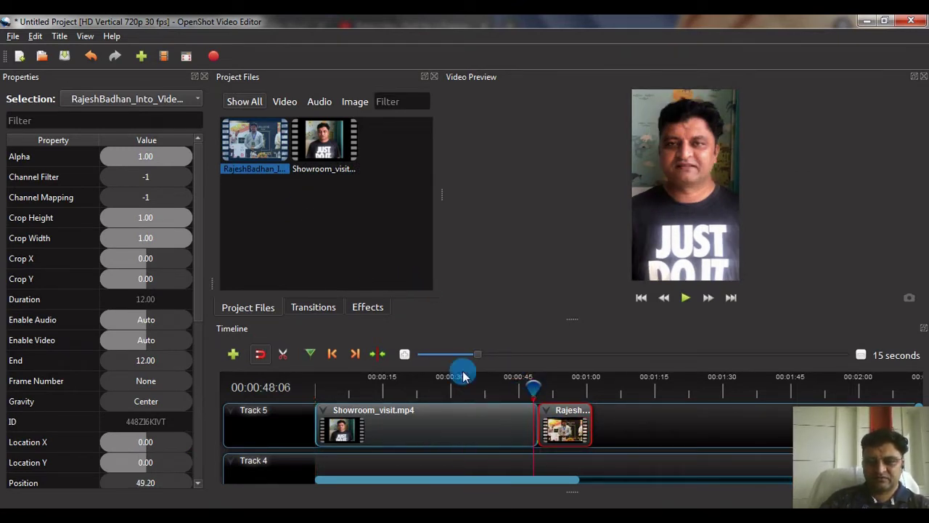
pyautogui.click(684, 299)
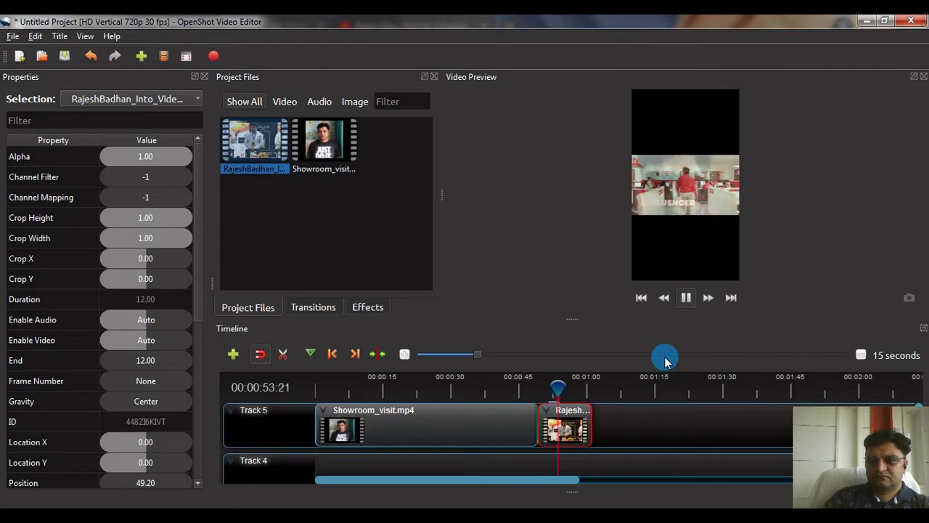
pyautogui.click(685, 298)
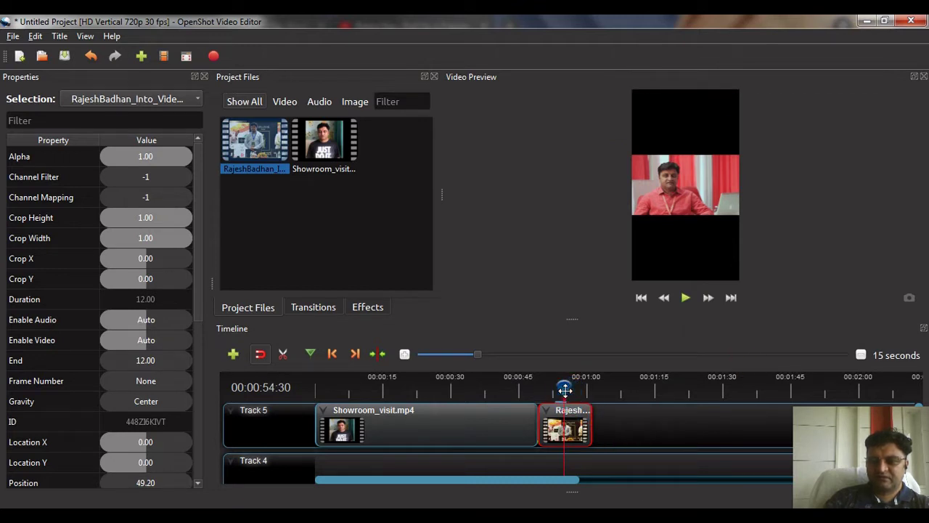
pyautogui.moveTo(565, 390); pyautogui.dragTo(539, 388)
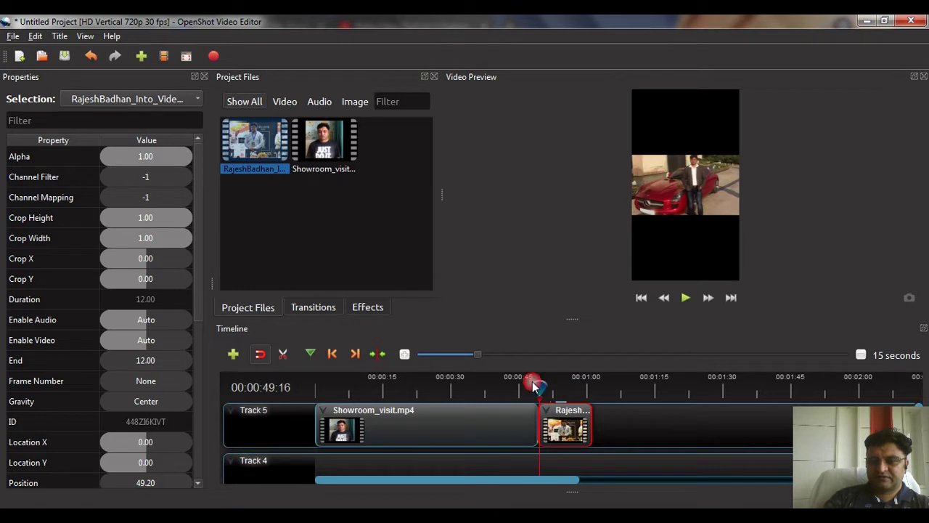
# Change the launch clip's Scale from Best Fit to Crop and play it back
pyautogui.rightClick(608, 401)
pyautogui.click(644, 398)
pyautogui.scroll(3, 645, 402)
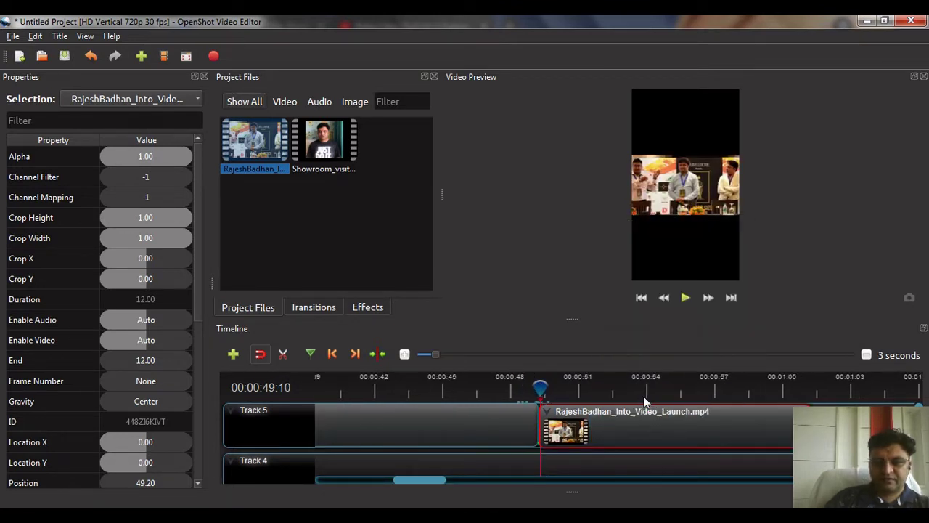
pyautogui.scroll(-1, 142, 412)
pyautogui.scroll(-1, 161, 422)
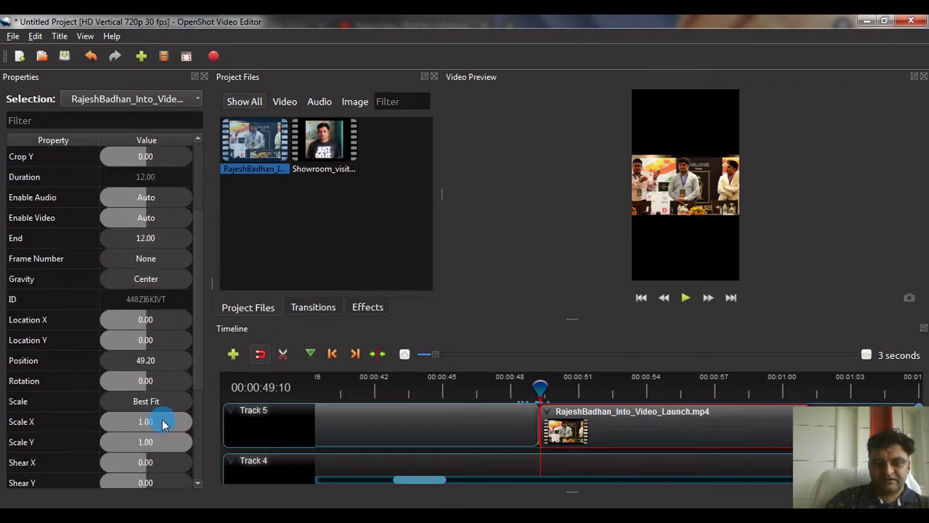
pyautogui.rightClick(142, 404)
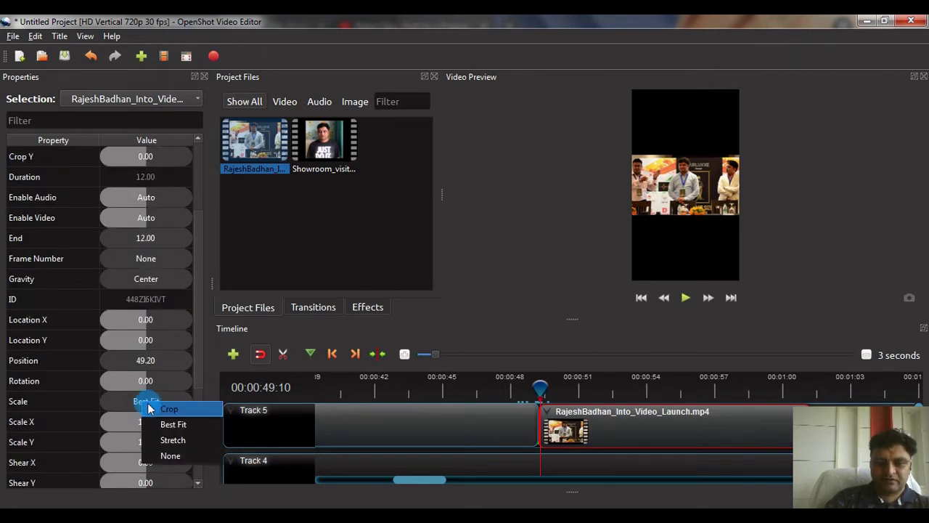
pyautogui.click(174, 410)
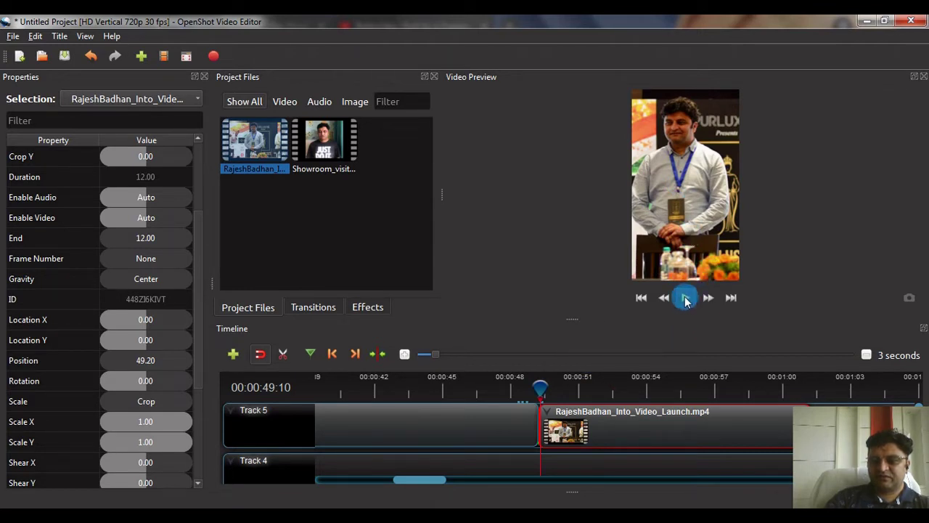
pyautogui.click(686, 299)
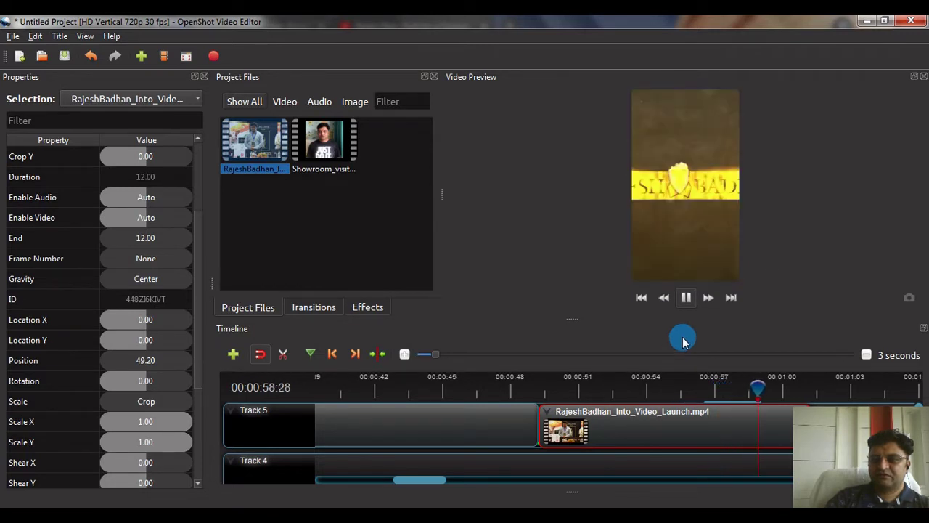
pyautogui.click(569, 390)
pyautogui.moveTo(566, 389); pyautogui.dragTo(588, 388)
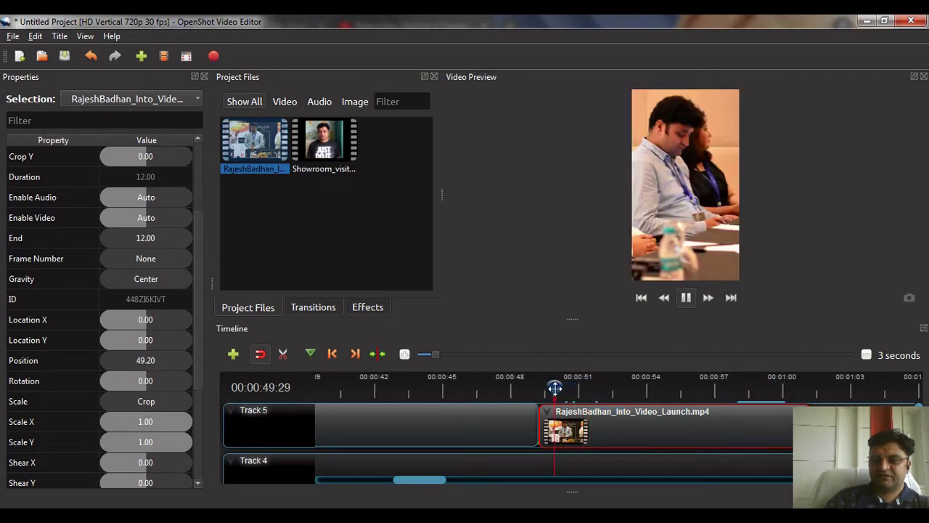
pyautogui.moveTo(556, 391); pyautogui.dragTo(565, 388)
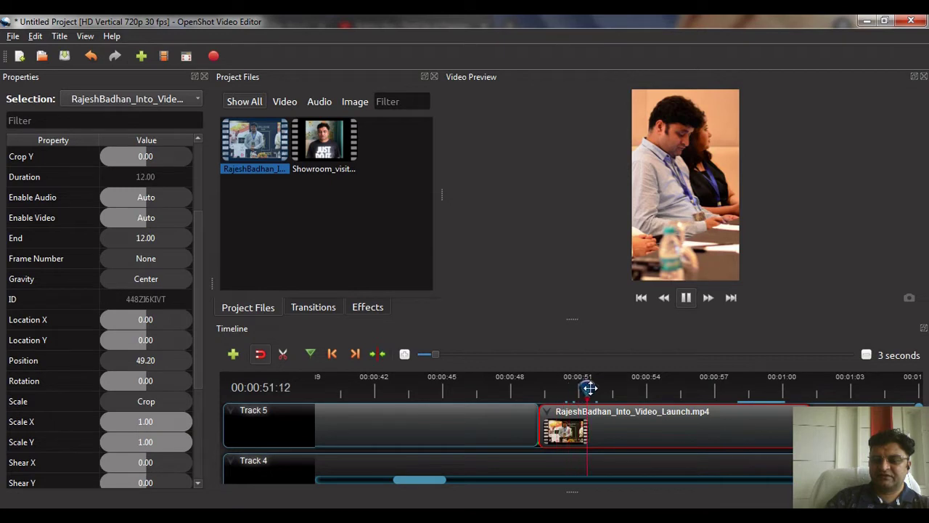
pyautogui.click(686, 297)
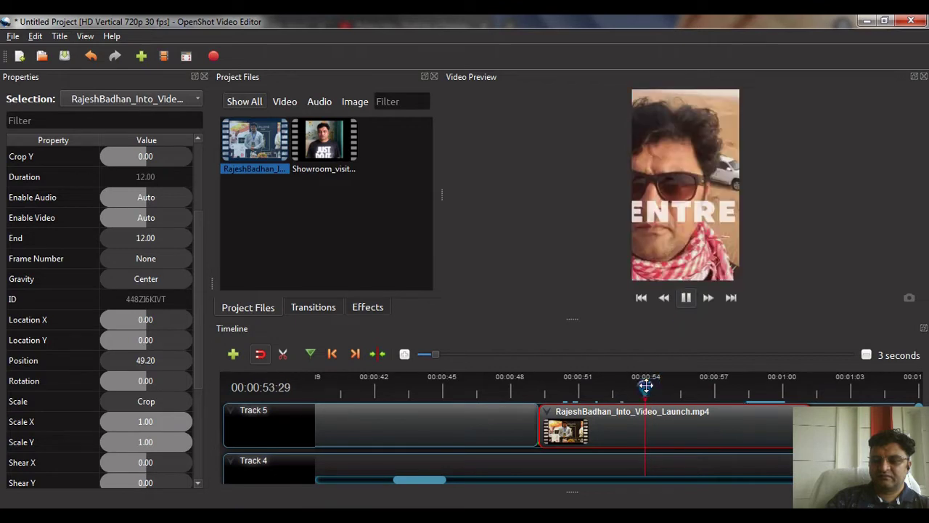
pyautogui.click(686, 300)
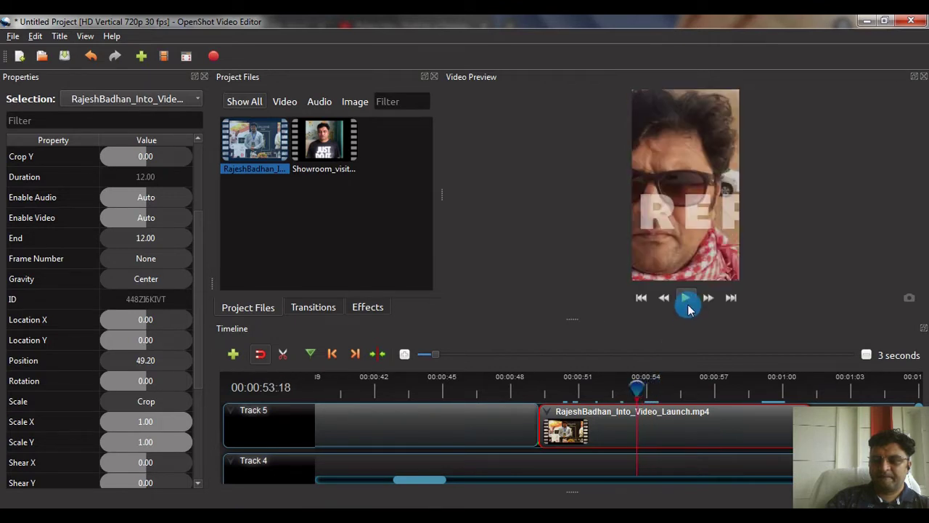
pyautogui.click(633, 389)
pyautogui.moveTo(628, 387)
pyautogui.mouseDown()
pyautogui.moveTo(588, 389)
pyautogui.moveTo(590, 401)
pyautogui.moveTo(577, 388)
pyautogui.mouseUp()
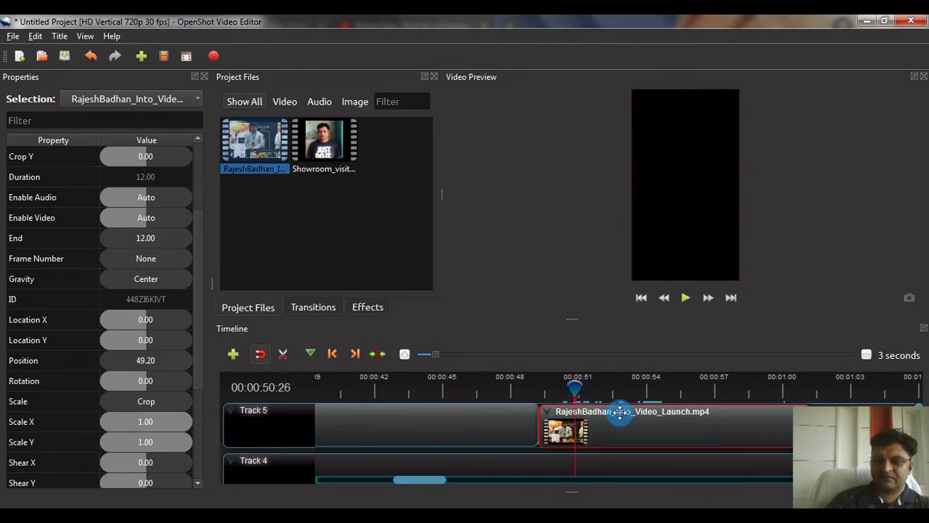
pyautogui.press('Left')
pyautogui.press('Left')
pyautogui.press('Left')
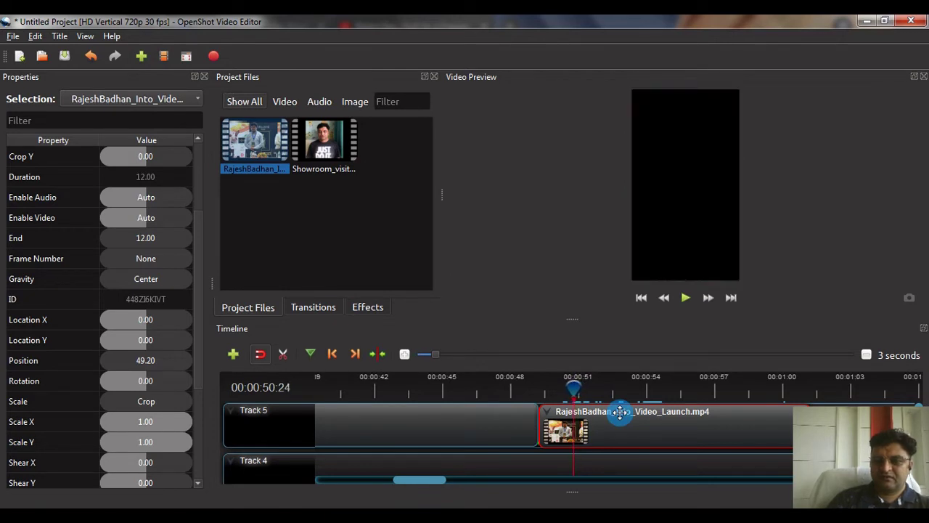
pyautogui.press('Right')
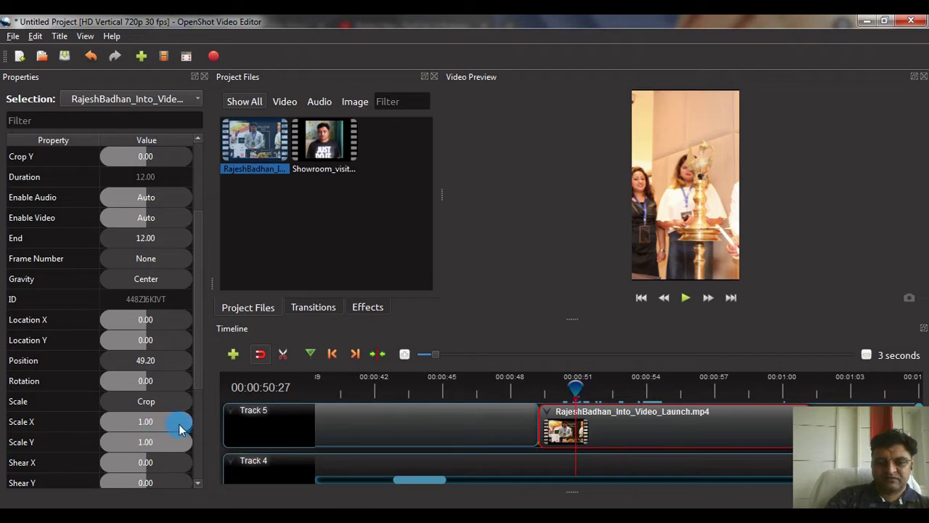
pyautogui.moveTo(171, 424); pyautogui.dragTo(156, 426)
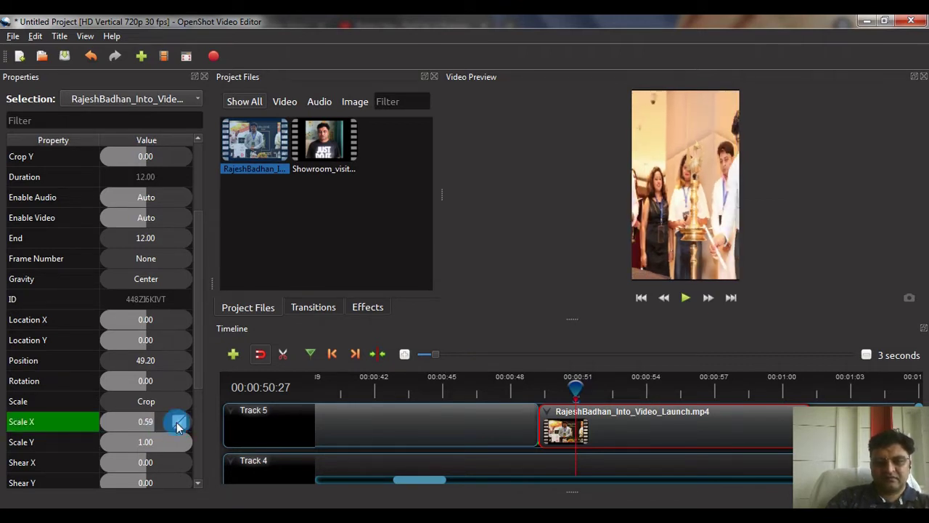
pyautogui.click(178, 423)
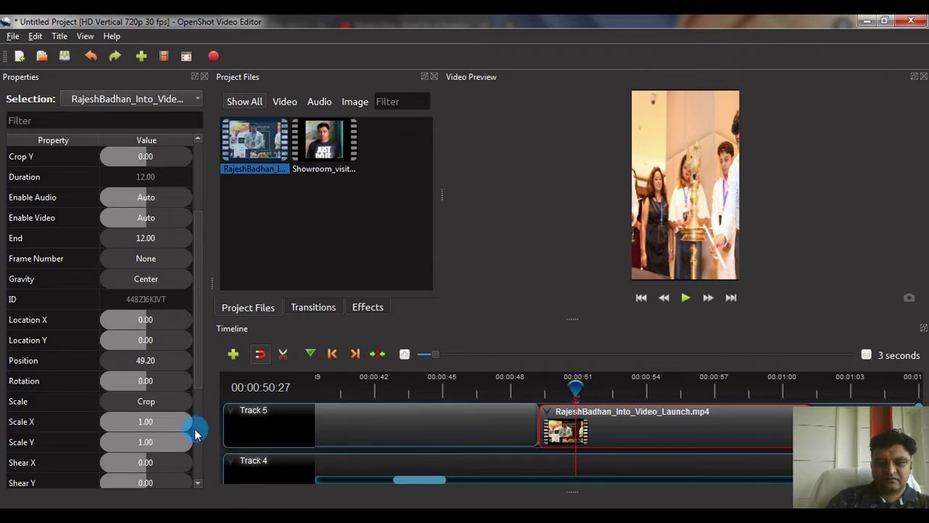
# Keyframe the launch clip's Location X at -0.88 to frame the man with the lanyard, undoing one attempt
pyautogui.click(146, 320)
pyautogui.moveTo(147, 322); pyautogui.dragTo(158, 319)
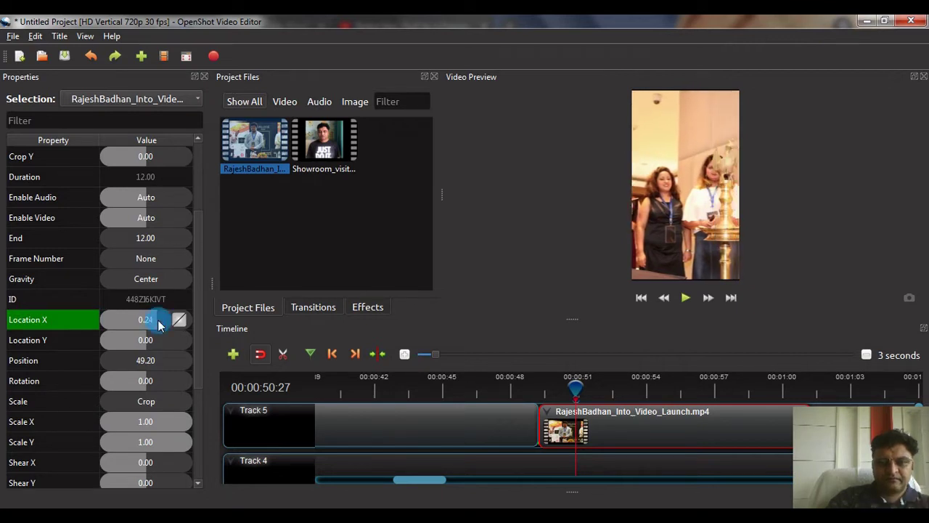
pyautogui.hotkey('ctrl', 'z')
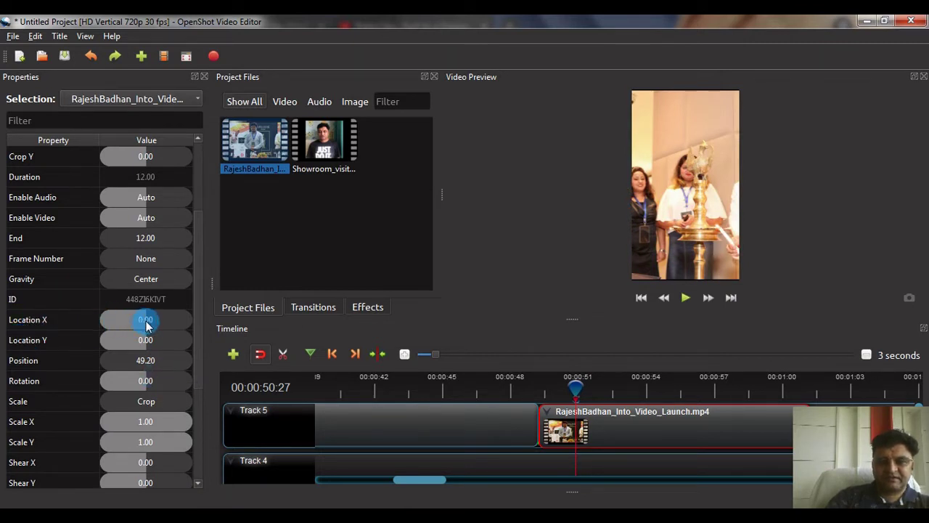
pyautogui.moveTo(147, 325); pyautogui.dragTo(107, 316)
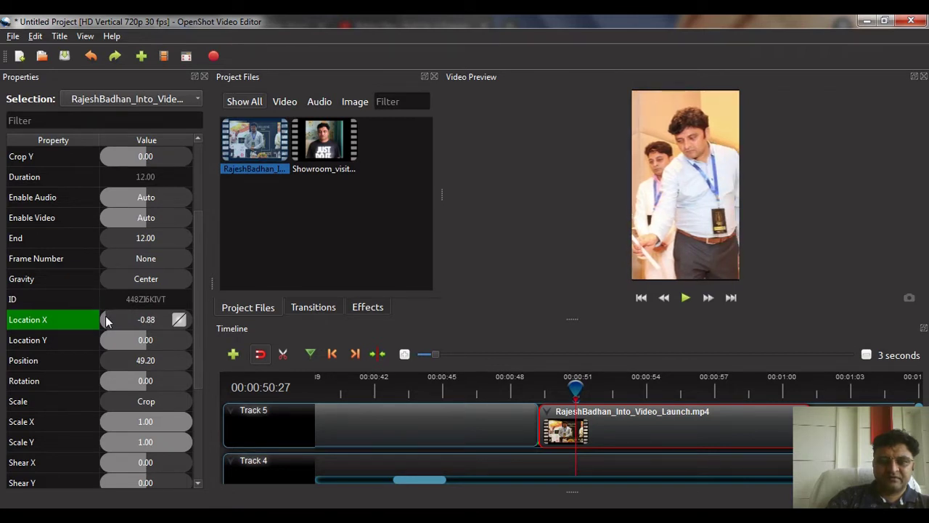
pyautogui.moveTo(107, 321); pyautogui.dragTo(106, 320)
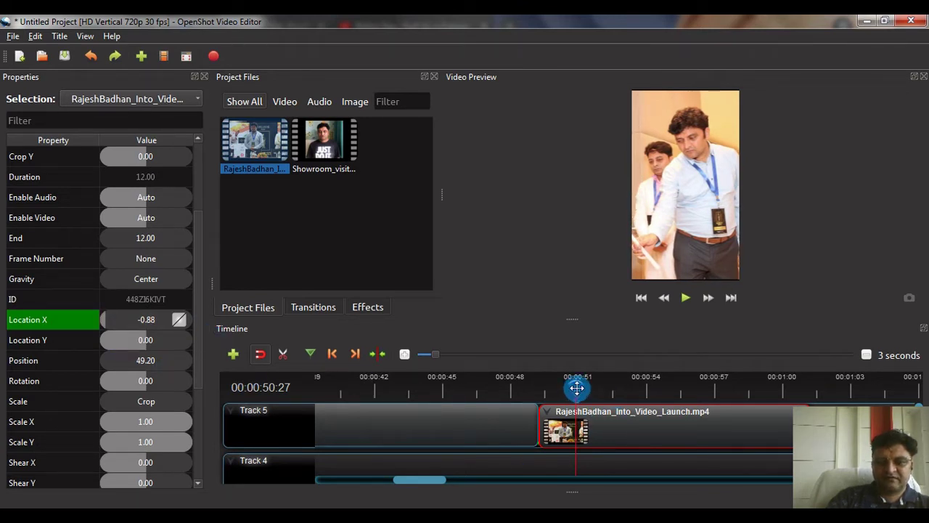
# Step through the shots and reframe each with Location X keyframes, ending at -0.18 near 00:55:13
pyautogui.press('Right')
pyautogui.press('Right')
pyautogui.press('Right')
pyautogui.press('Right')
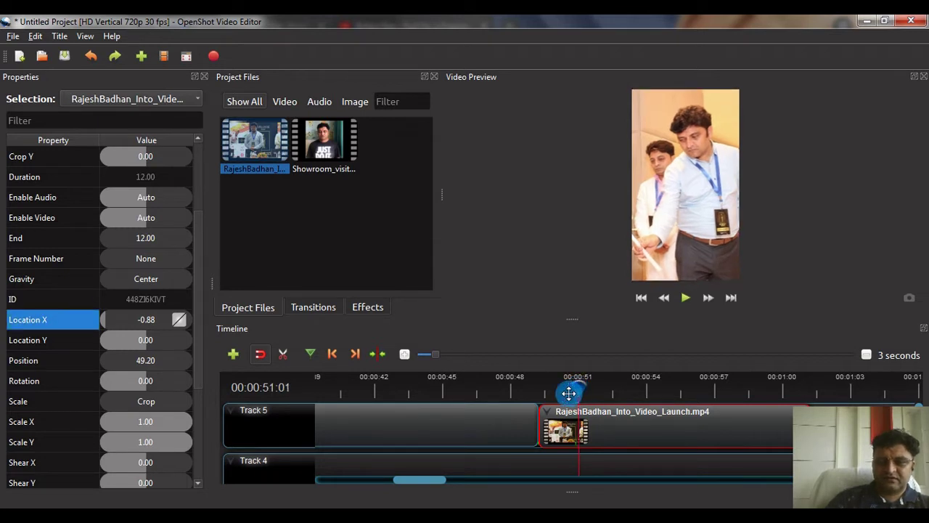
pyautogui.press('Right')
pyautogui.press('Right')
pyautogui.press('Right')
pyautogui.press('Right')
pyautogui.press('Right')
pyautogui.press('Right')
pyautogui.press('Right')
pyautogui.press('Right')
pyautogui.press('Right')
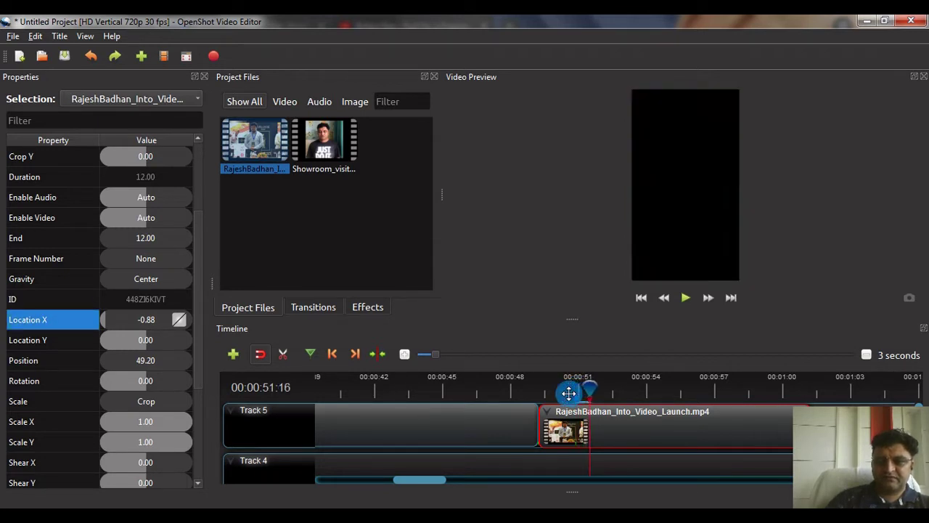
pyautogui.press('Right')
pyautogui.press('Right')
pyautogui.press('Right')
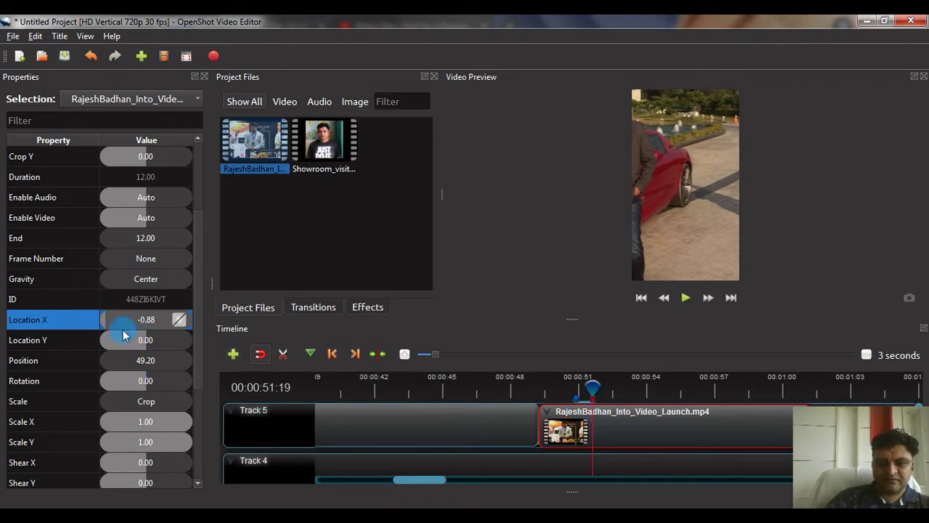
pyautogui.moveTo(105, 321)
pyautogui.mouseDown()
pyautogui.moveTo(145, 323)
pyautogui.moveTo(136, 318)
pyautogui.mouseUp()
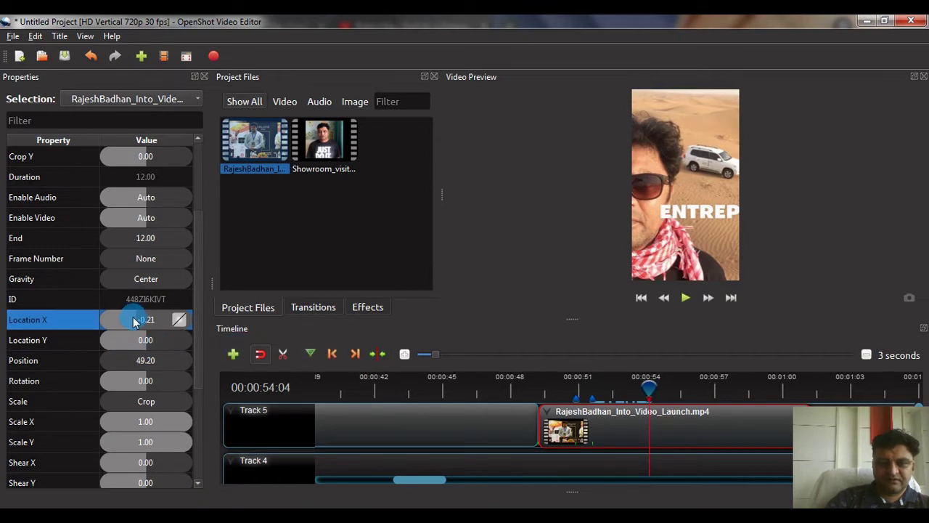
pyautogui.moveTo(145, 321); pyautogui.dragTo(167, 318)
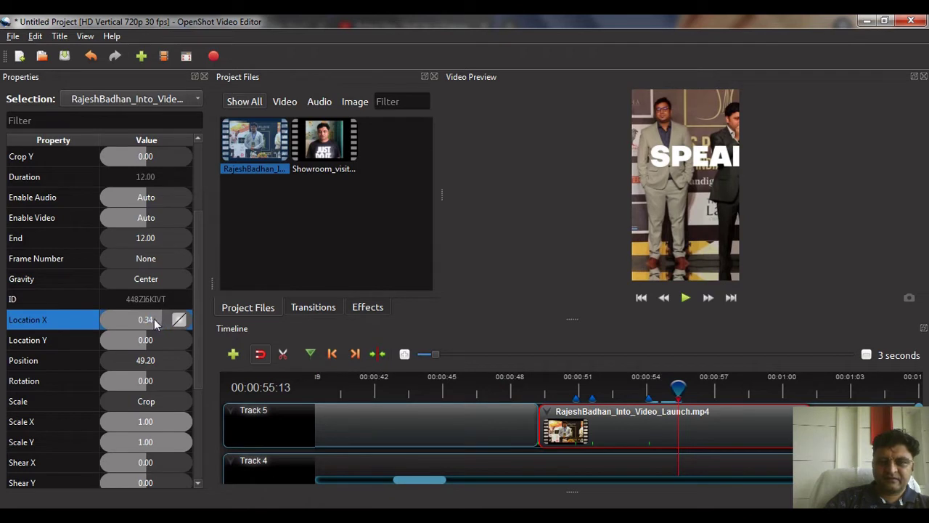
pyautogui.moveTo(154, 318); pyautogui.dragTo(138, 318)
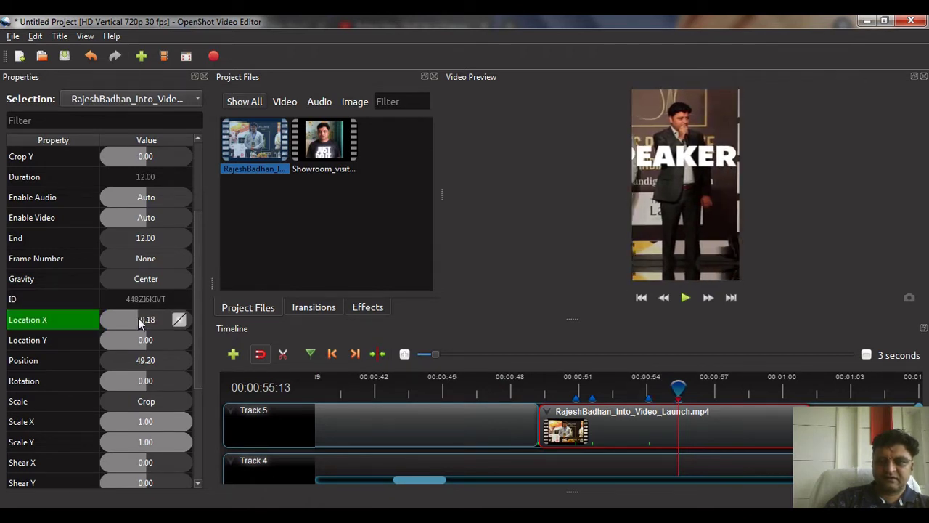
pyautogui.click(246, 331)
pyautogui.moveTo(434, 402); pyautogui.dragTo(470, 405)
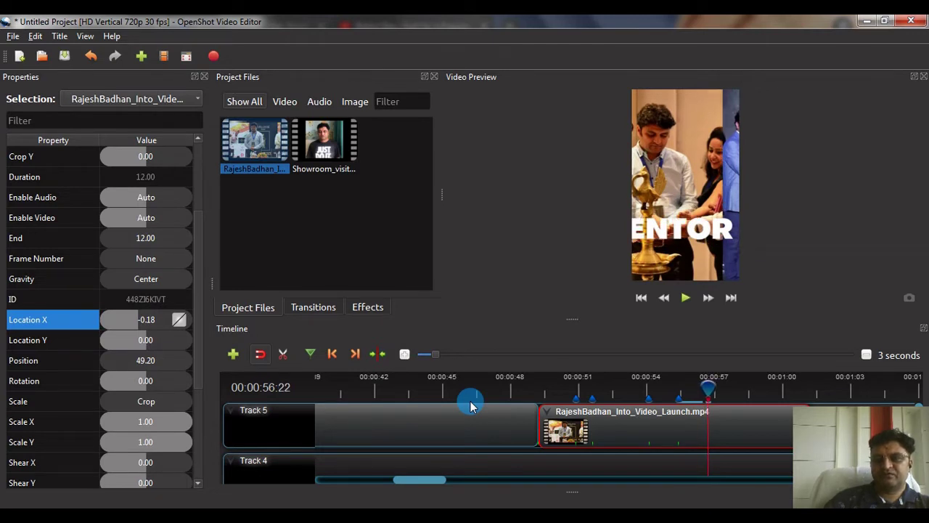
# Add Location X keyframes at 56:22 and at -0.02 near 00:59:19, then scrub back earlier
pyautogui.click(148, 322)
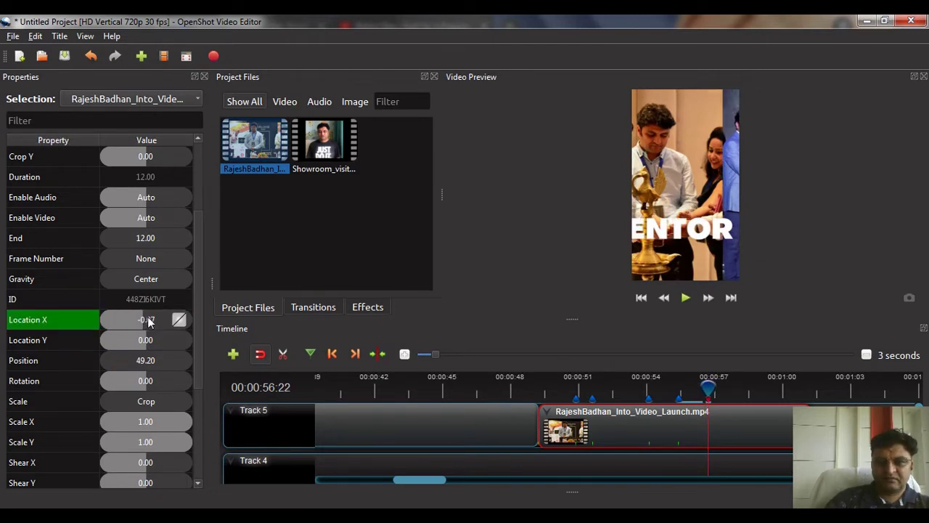
pyautogui.moveTo(148, 322); pyautogui.dragTo(149, 324)
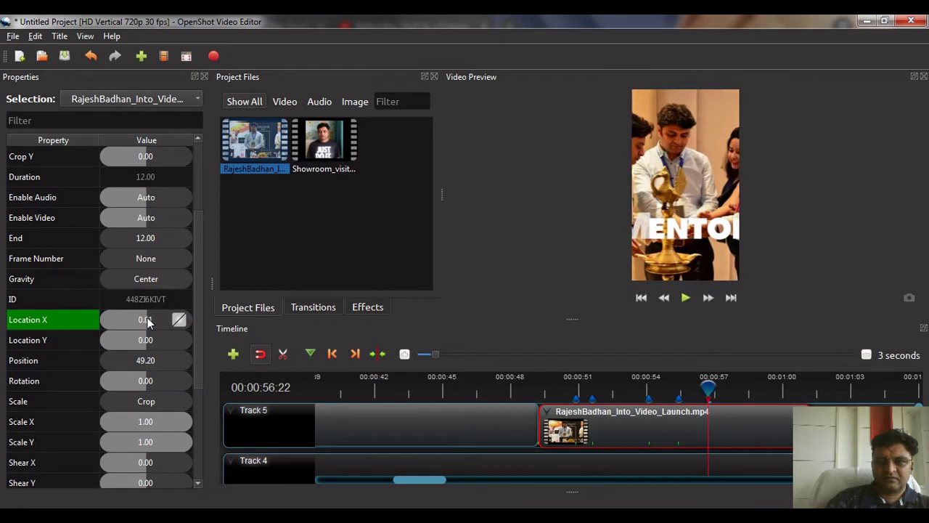
pyautogui.press('Right')
pyautogui.press('Right')
pyautogui.press('Right')
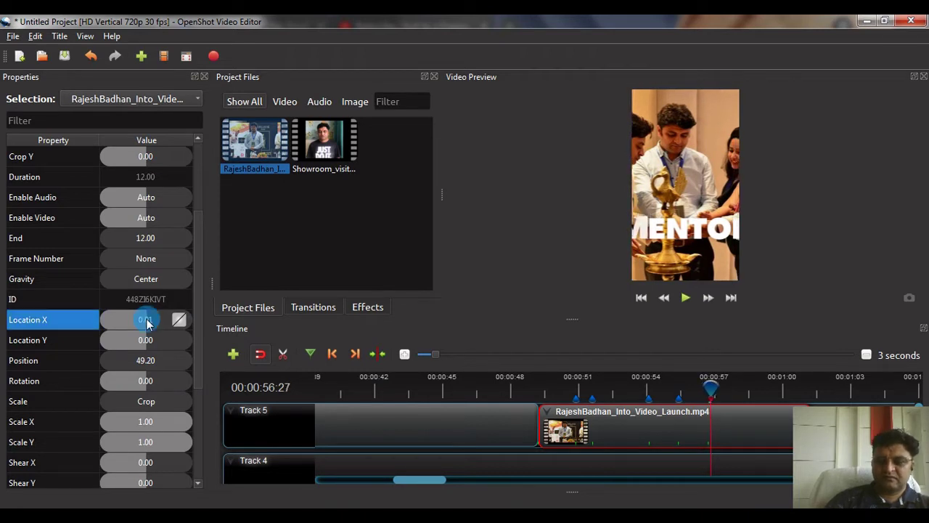
pyautogui.press('Right')
pyautogui.press('Right')
pyautogui.press('Right')
pyautogui.press('Right')
pyautogui.press('Right')
pyautogui.press('Right')
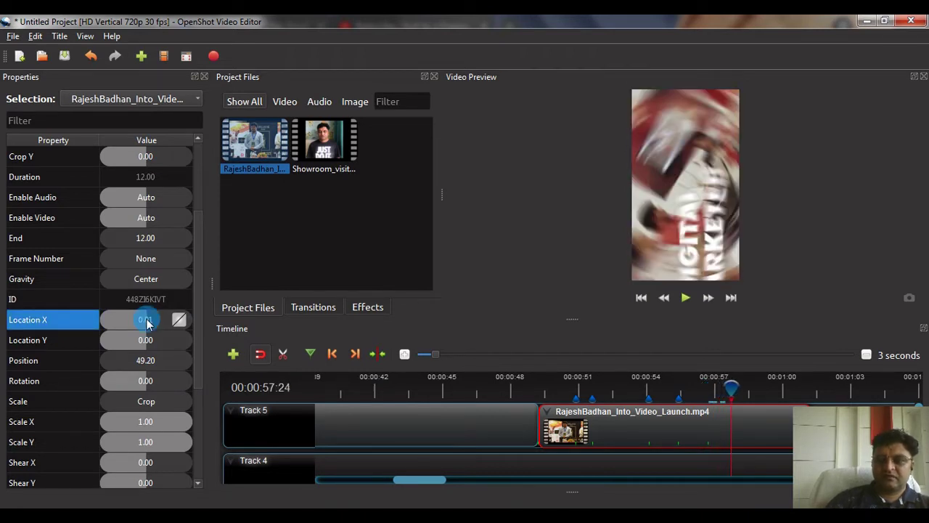
pyautogui.press('Right')
pyautogui.press('Right')
pyautogui.press('Right')
pyautogui.press('Right')
pyautogui.press('Right')
pyautogui.press('Right')
pyautogui.press('Right')
pyautogui.press('Right')
pyautogui.press('Right')
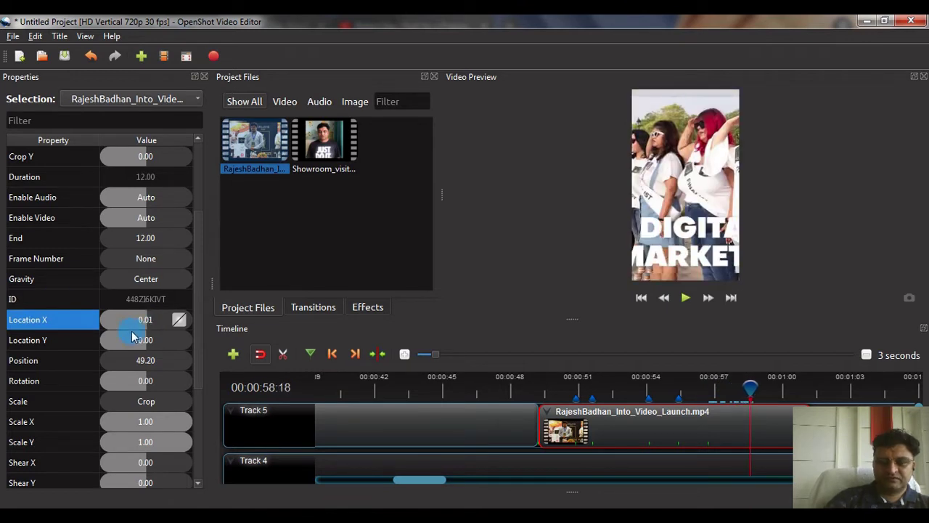
pyautogui.moveTo(147, 319); pyautogui.dragTo(119, 320)
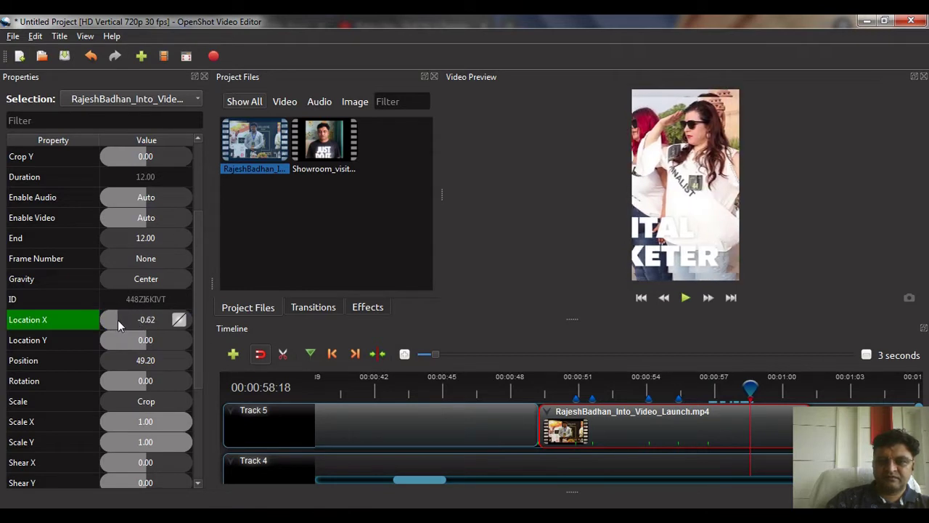
pyautogui.moveTo(119, 319); pyautogui.dragTo(125, 317)
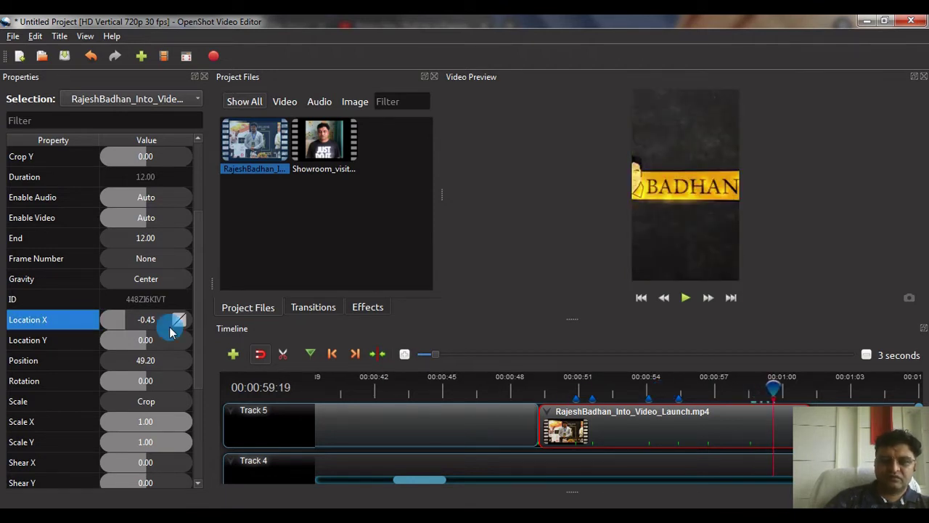
pyautogui.moveTo(126, 318)
pyautogui.mouseDown()
pyautogui.moveTo(154, 323)
pyautogui.moveTo(146, 319)
pyautogui.mouseUp()
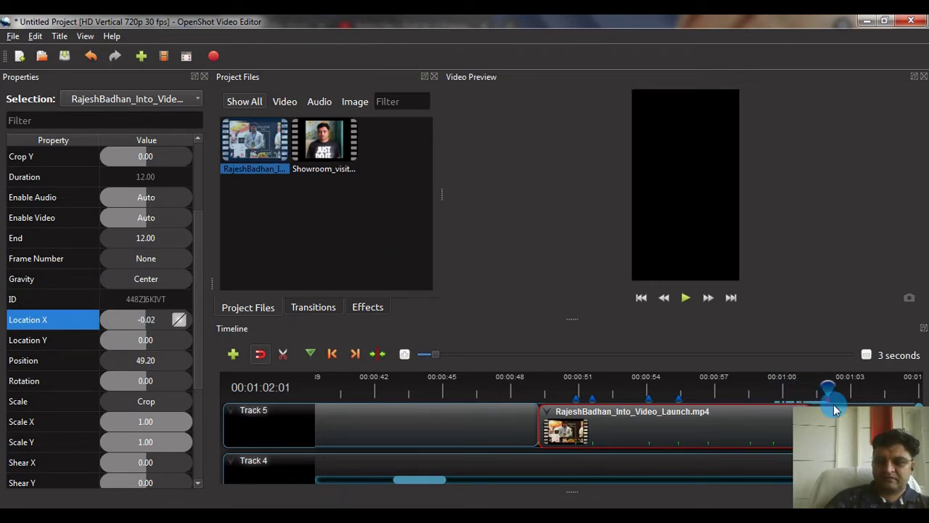
pyautogui.moveTo(831, 392); pyautogui.dragTo(384, 393)
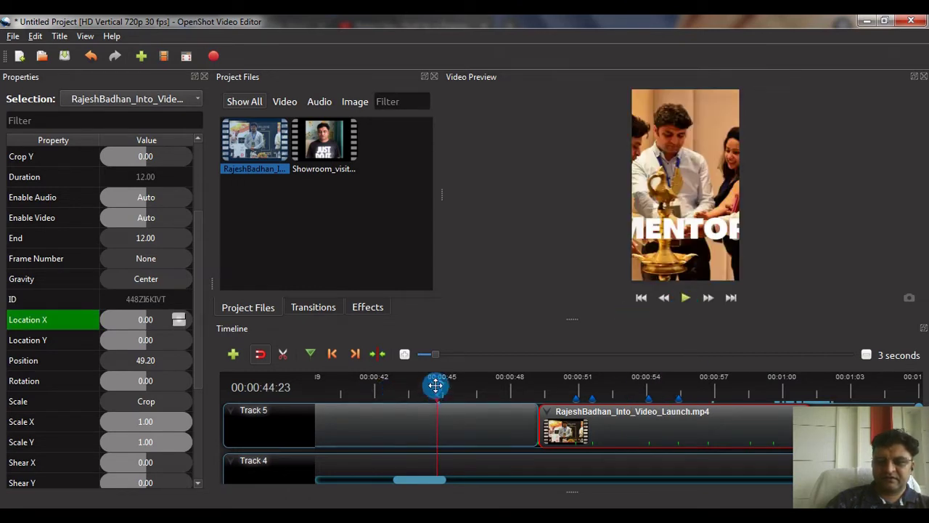
# Play from the project start to review the pan, pause, and zoom the timeline in
pyautogui.moveTo(436, 392); pyautogui.dragTo(314, 395)
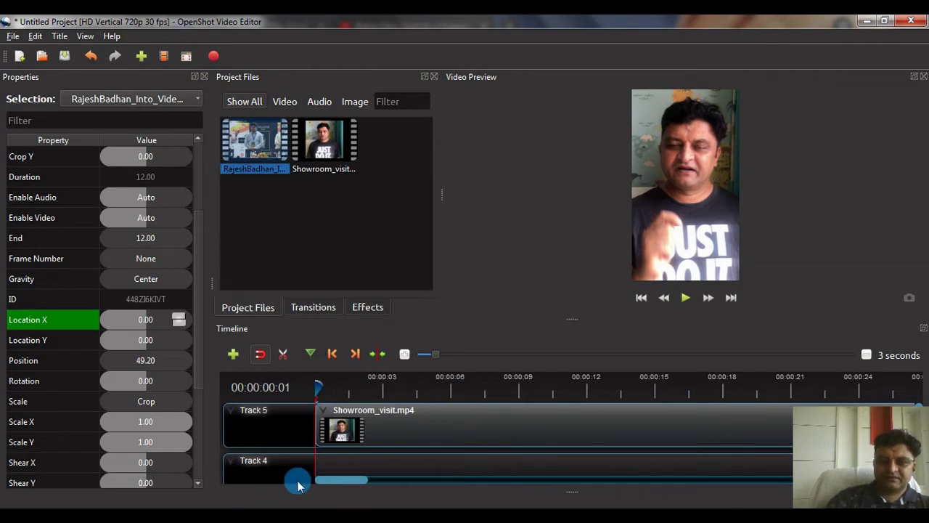
pyautogui.click(686, 297)
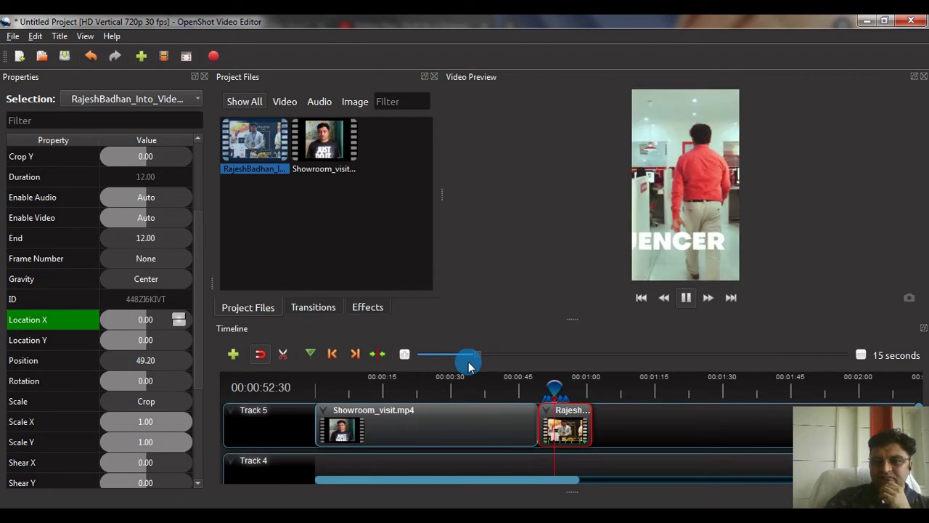
pyautogui.click(693, 312)
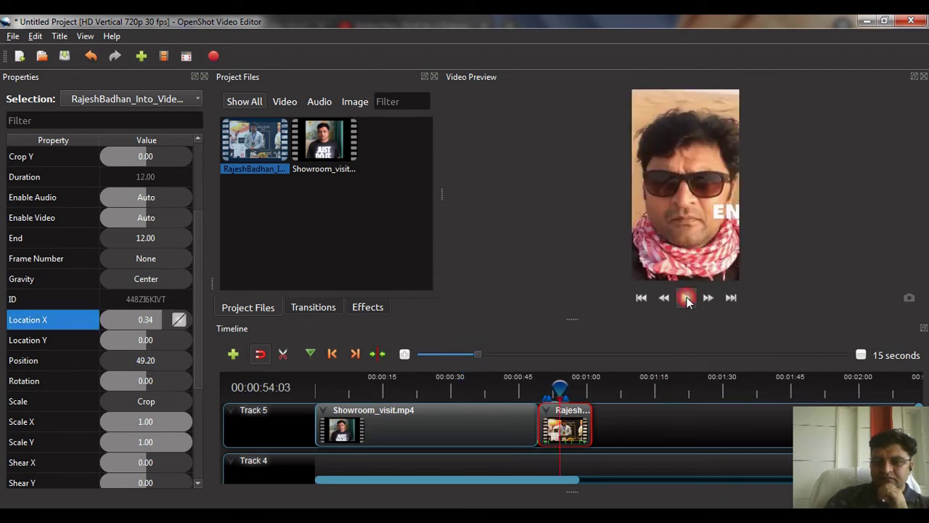
pyautogui.moveTo(476, 355); pyautogui.dragTo(434, 355)
# Zoom the timeline to 3 seconds and add Location X keyframes near the clip start and at 49:30
pyautogui.click(516, 389)
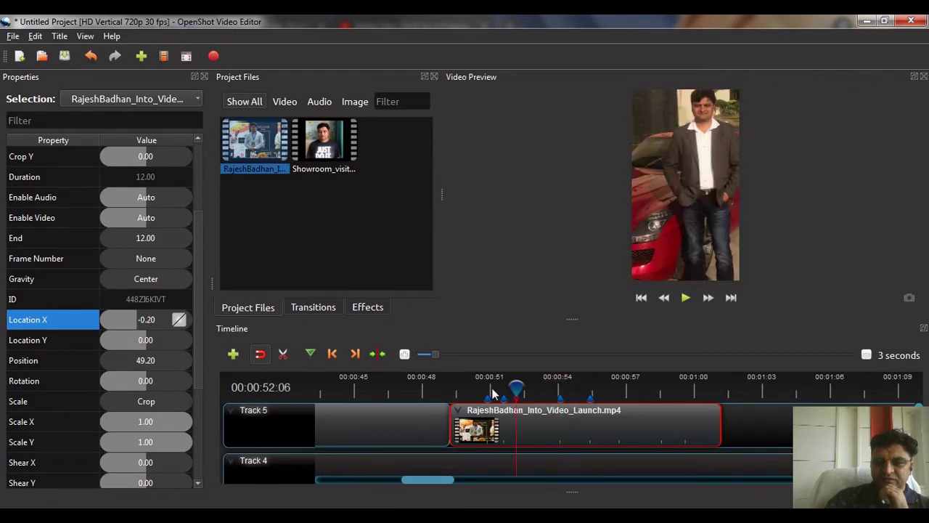
pyautogui.moveTo(492, 393)
pyautogui.mouseDown()
pyautogui.moveTo(453, 392)
pyautogui.moveTo(497, 387)
pyautogui.moveTo(460, 392)
pyautogui.mouseUp()
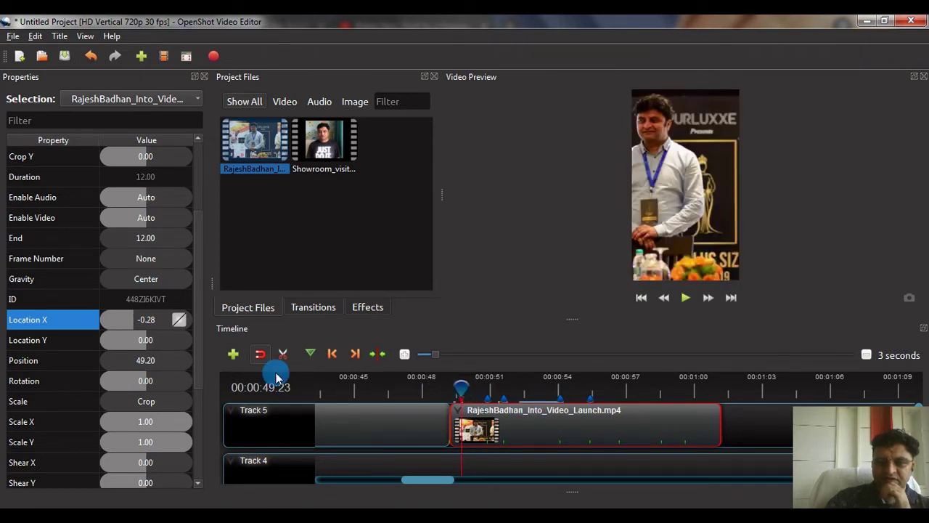
pyautogui.moveTo(134, 322); pyautogui.dragTo(154, 322)
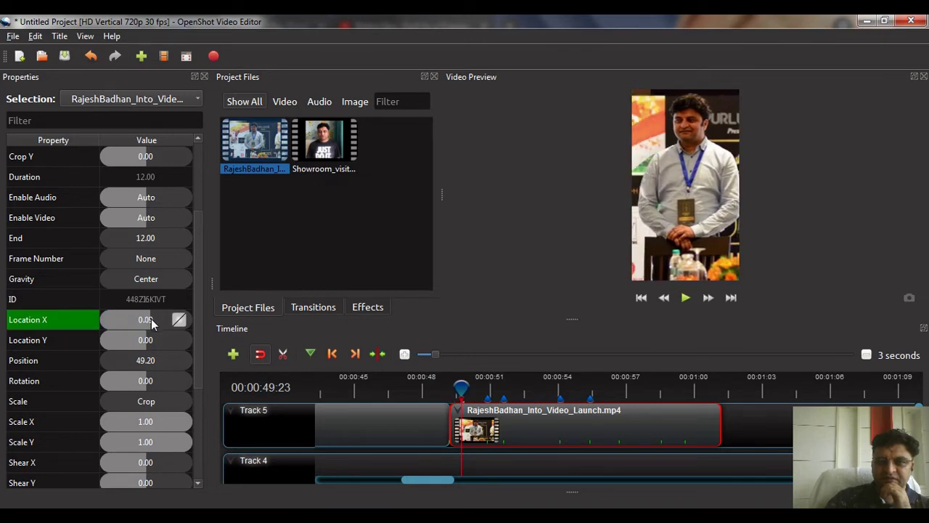
pyautogui.moveTo(461, 387); pyautogui.dragTo(465, 388)
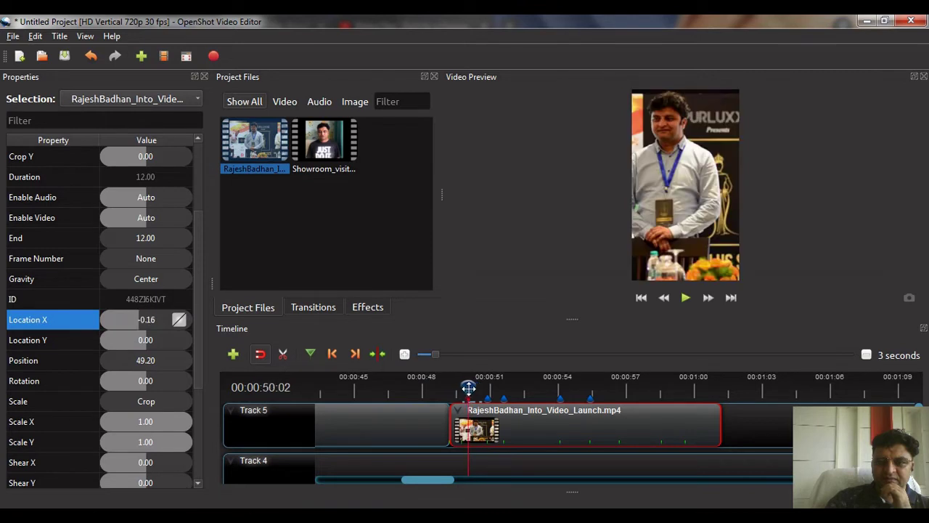
pyautogui.moveTo(473, 387); pyautogui.dragTo(470, 388)
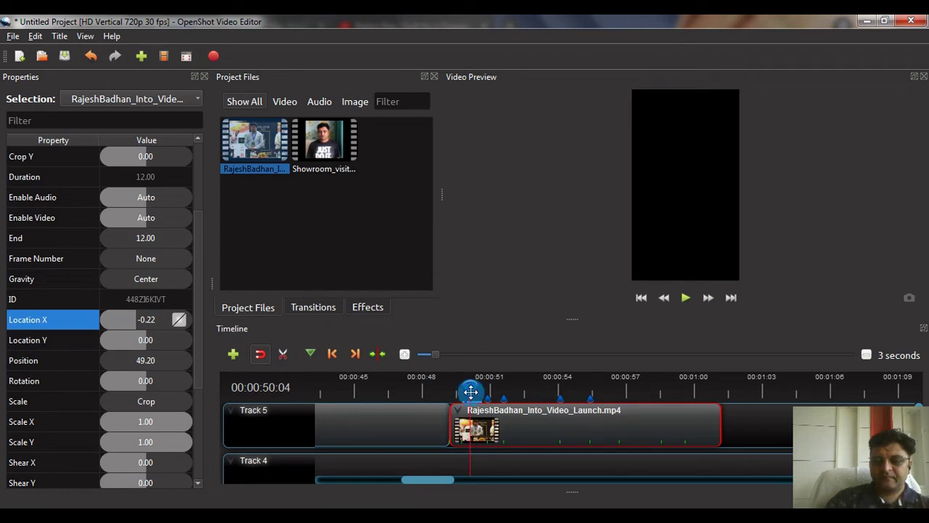
pyautogui.moveTo(470, 392); pyautogui.dragTo(467, 389)
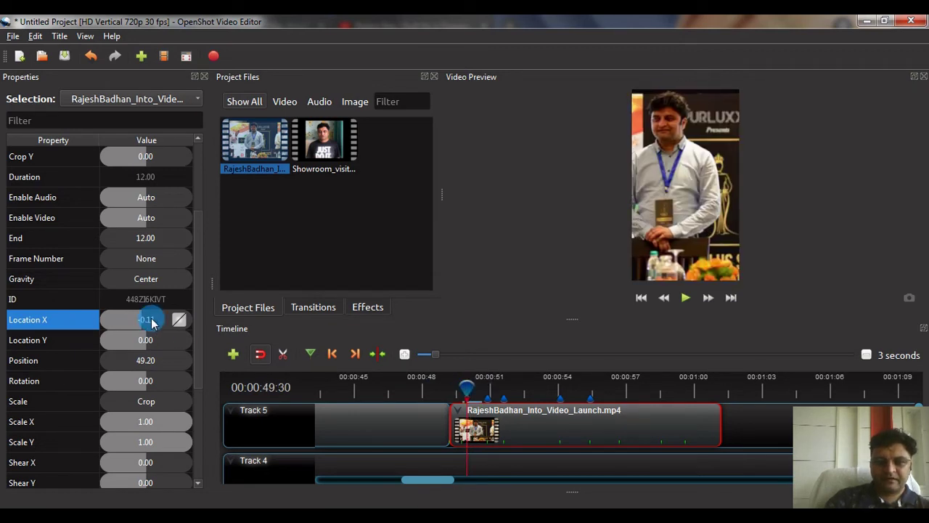
pyautogui.moveTo(143, 319)
pyautogui.mouseDown()
pyautogui.moveTo(127, 322)
pyautogui.moveTo(150, 323)
pyautogui.mouseUp()
# Add Location X keyframes at 50:06, 50:14 and 50:20 to keep the subject centred
pyautogui.click(461, 389)
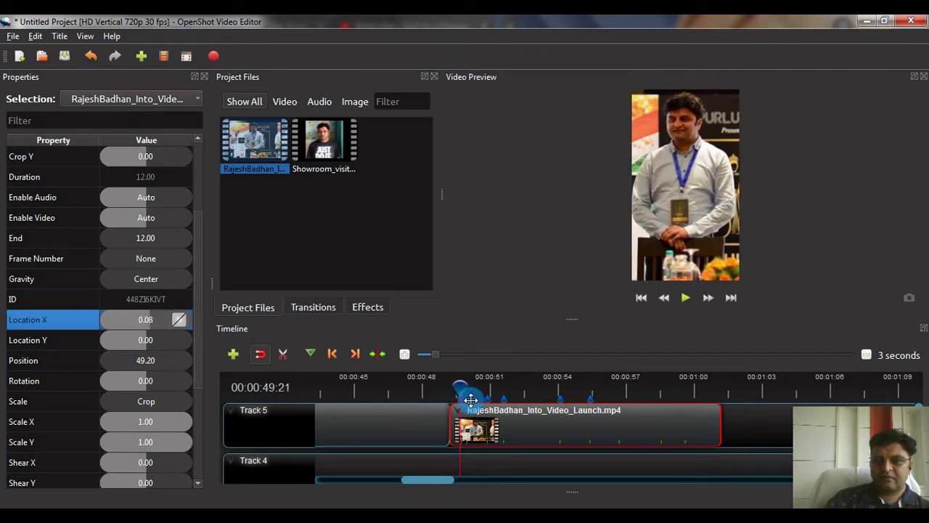
pyautogui.moveTo(470, 399); pyautogui.dragTo(475, 399)
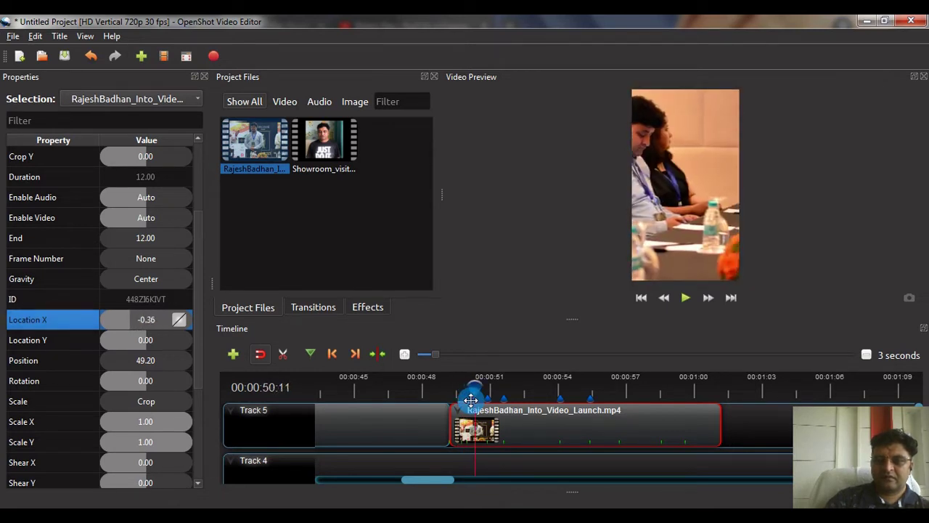
pyautogui.press('Left')
pyautogui.press('Left')
pyautogui.press('Left')
pyautogui.press('Left')
pyautogui.press('Left')
pyautogui.press('Left')
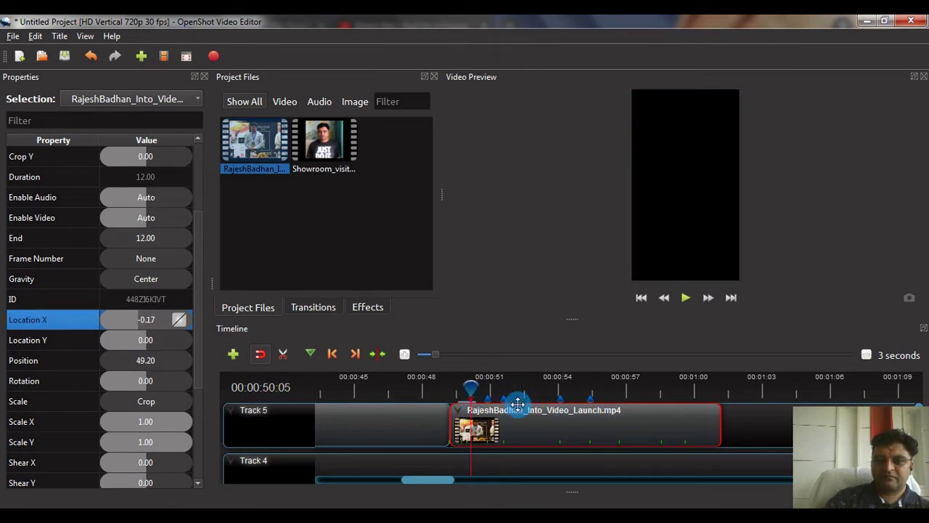
pyautogui.press('Right')
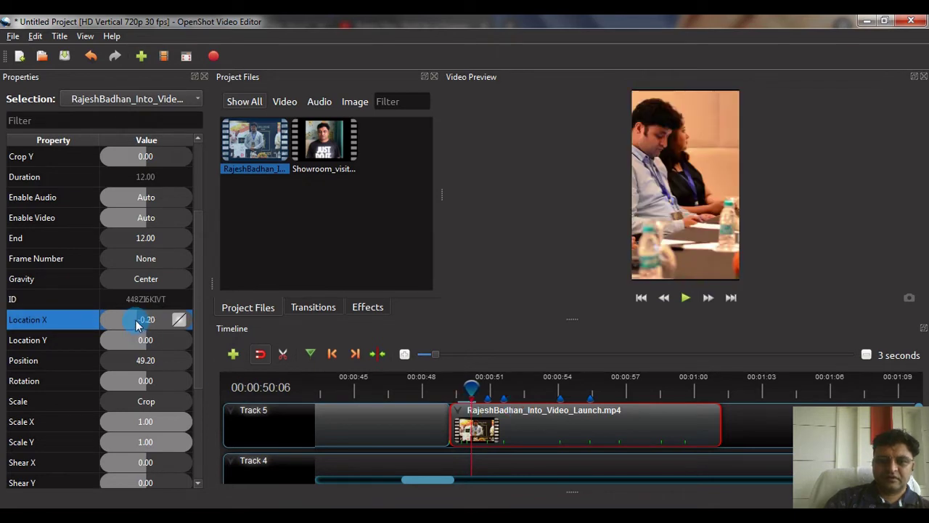
pyautogui.moveTo(136, 322); pyautogui.dragTo(149, 318)
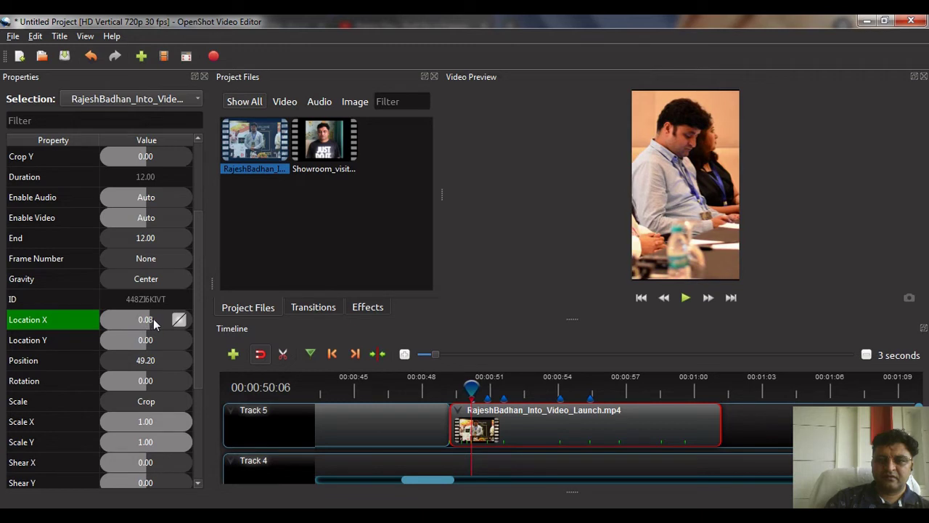
pyautogui.click(154, 319)
pyautogui.press('Right')
pyautogui.press('Right')
pyautogui.press('Right')
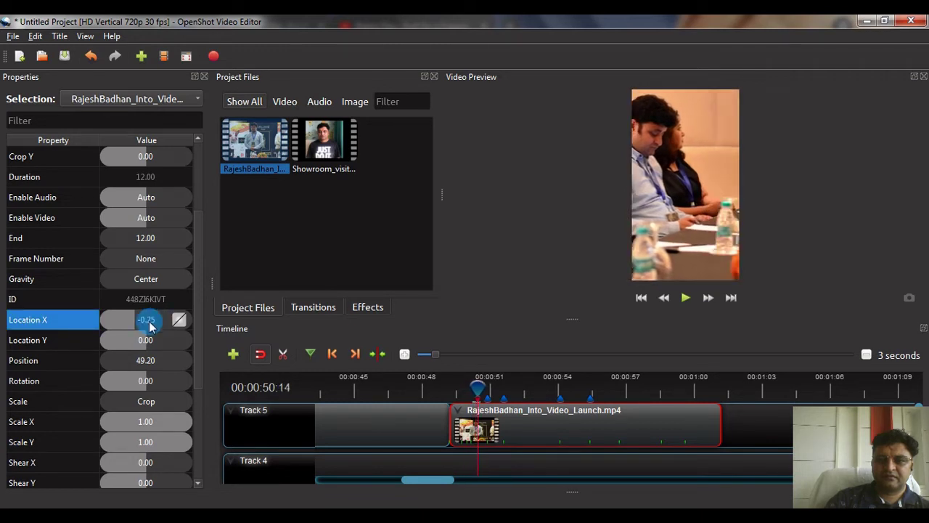
pyautogui.moveTo(136, 324); pyautogui.dragTo(143, 323)
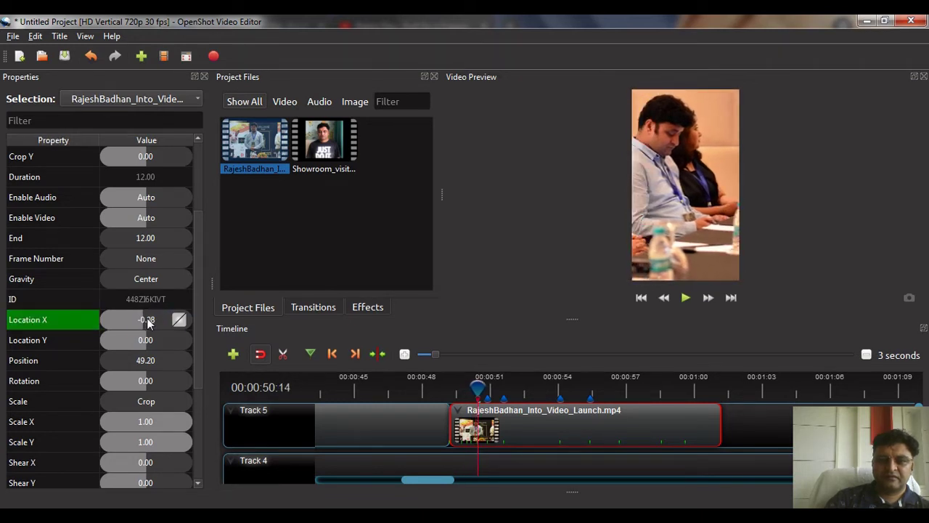
pyautogui.press('Right')
pyautogui.press('Right')
pyautogui.press('Right')
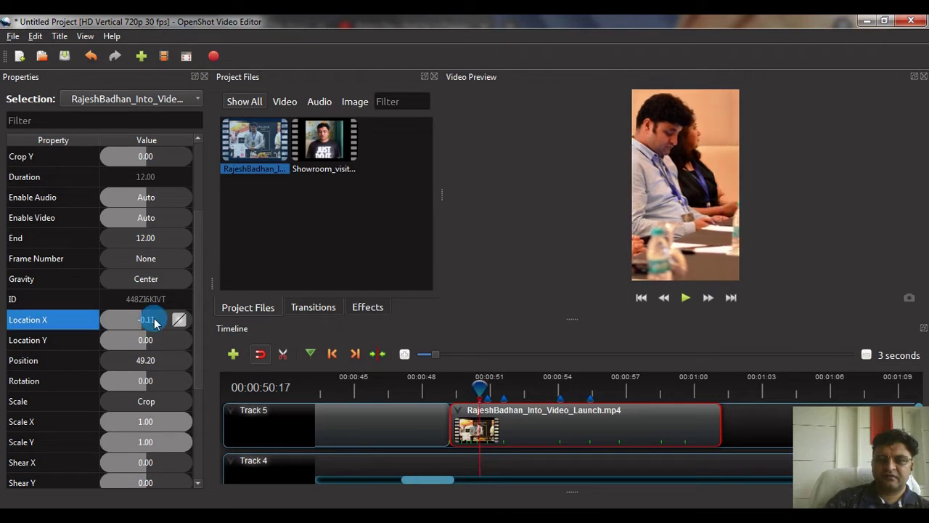
pyautogui.moveTo(154, 322); pyautogui.dragTo(156, 324)
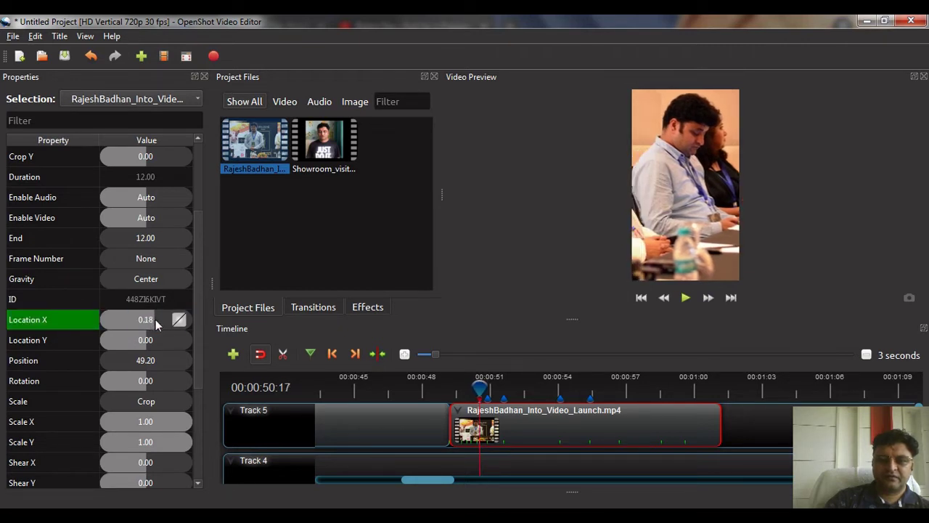
pyautogui.press('Right')
pyautogui.press('Right')
# Keyframe Location X at 51:04, then adjust it again around the following shot change
pyautogui.press('Right')
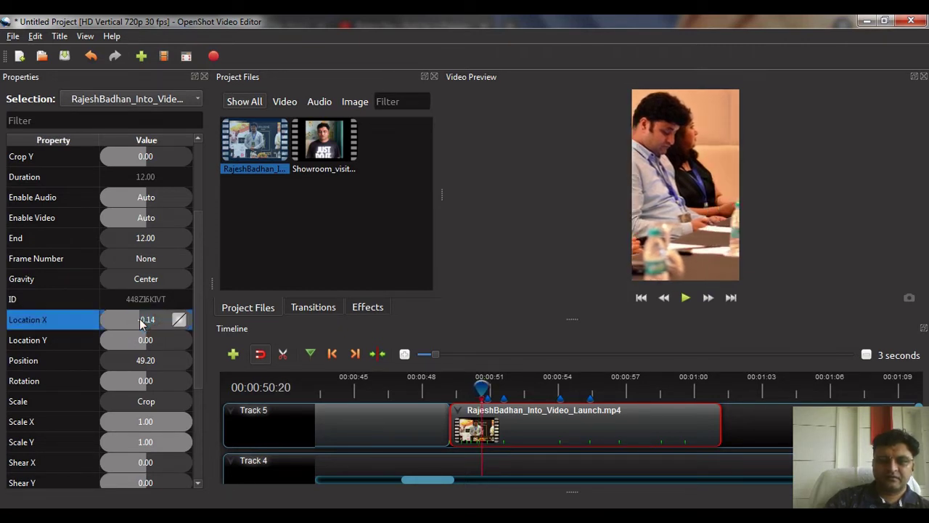
pyautogui.moveTo(142, 324); pyautogui.dragTo(154, 319)
pyautogui.press('Right')
pyautogui.press('Right')
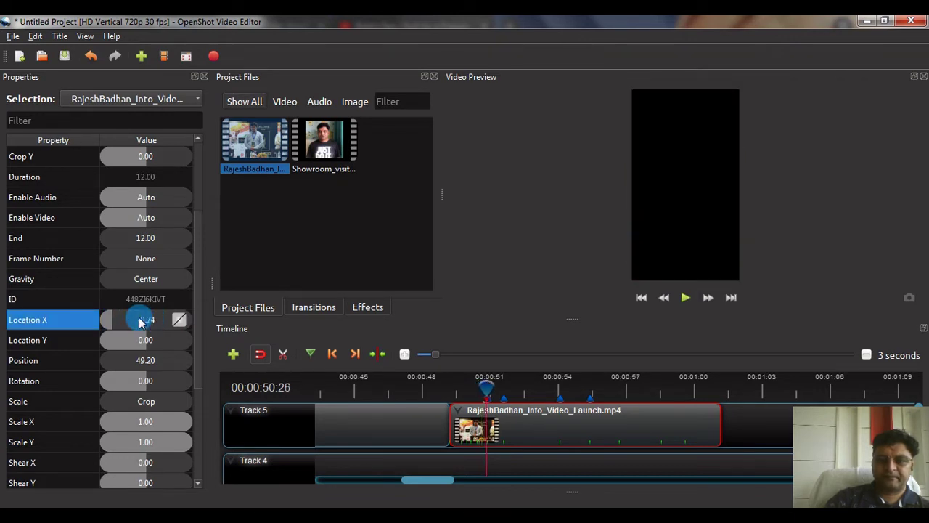
pyautogui.press('Right')
pyautogui.press('Right')
pyautogui.press('Right')
pyautogui.press('Right')
pyautogui.press('Right')
pyautogui.press('Right')
pyautogui.press('Right')
pyautogui.press('Right')
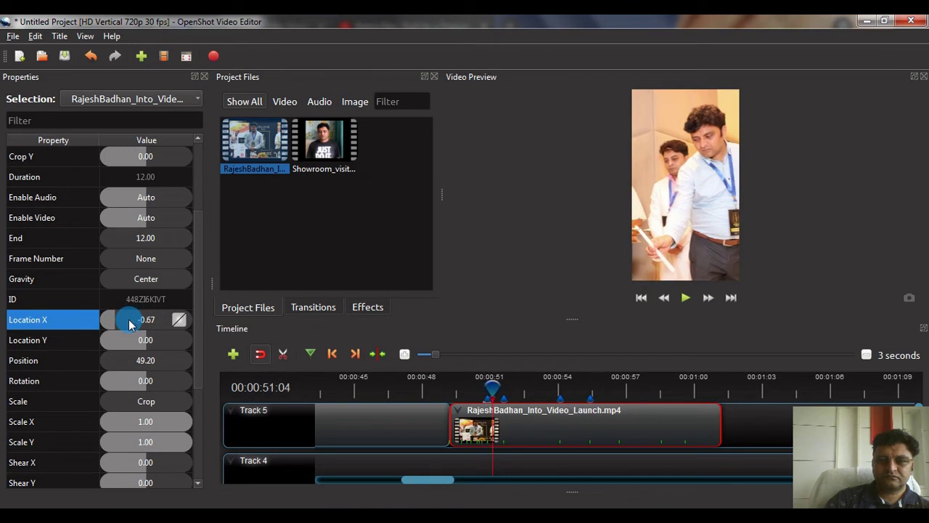
pyautogui.press('Right')
pyautogui.press('Right')
pyautogui.press('Right')
pyautogui.press('Right')
pyautogui.press('Right')
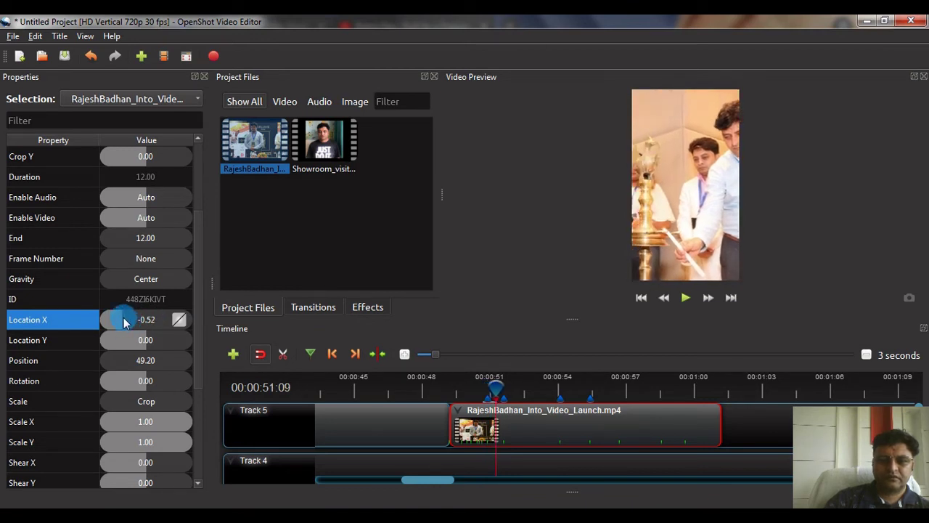
pyautogui.moveTo(123, 321)
pyautogui.mouseDown()
pyautogui.moveTo(142, 322)
pyautogui.moveTo(104, 323)
pyautogui.mouseUp()
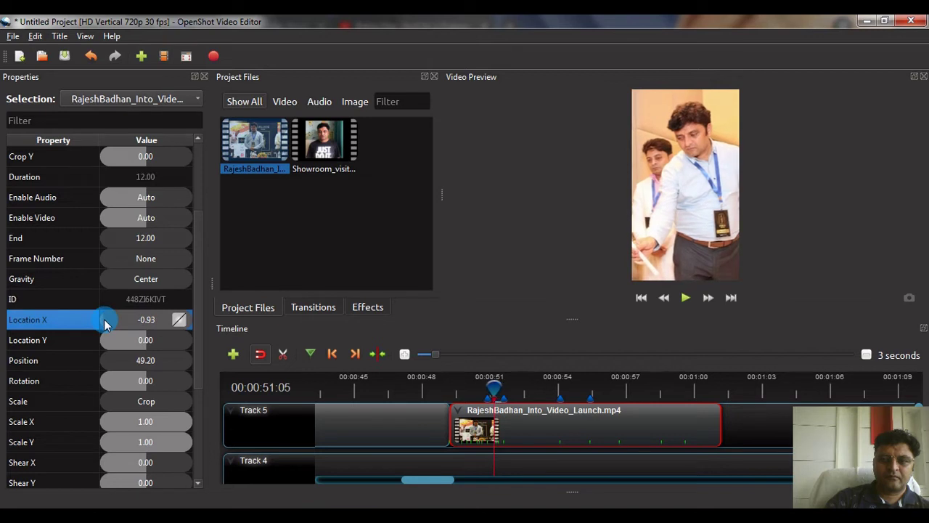
pyautogui.press('Left')
pyautogui.press('Left')
pyautogui.press('Left')
pyautogui.press('Left')
pyautogui.press('Left')
pyautogui.press('Left')
pyautogui.press('Left')
pyautogui.press('Left')
pyautogui.press('Left')
pyautogui.press('Left')
pyautogui.press('Left')
pyautogui.press('Left')
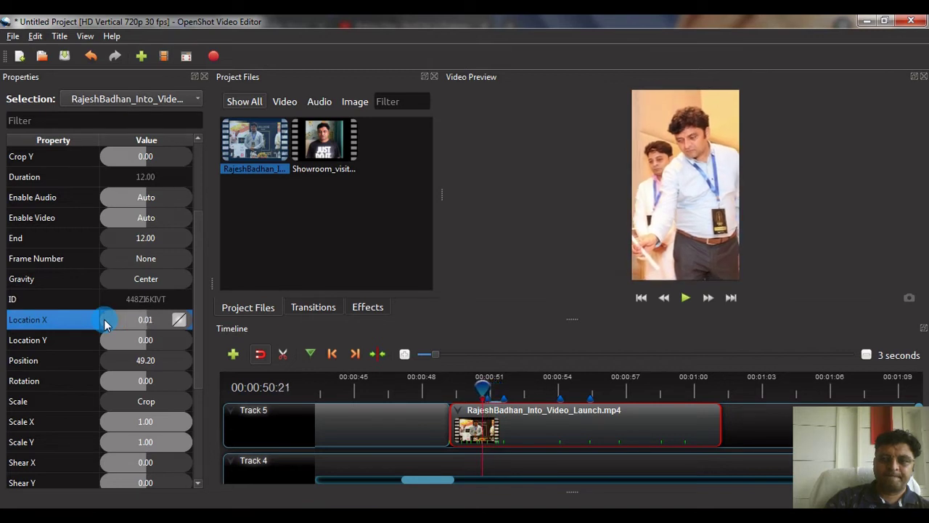
pyautogui.press('Right')
pyautogui.press('Right')
pyautogui.press('Right')
pyautogui.press('Right')
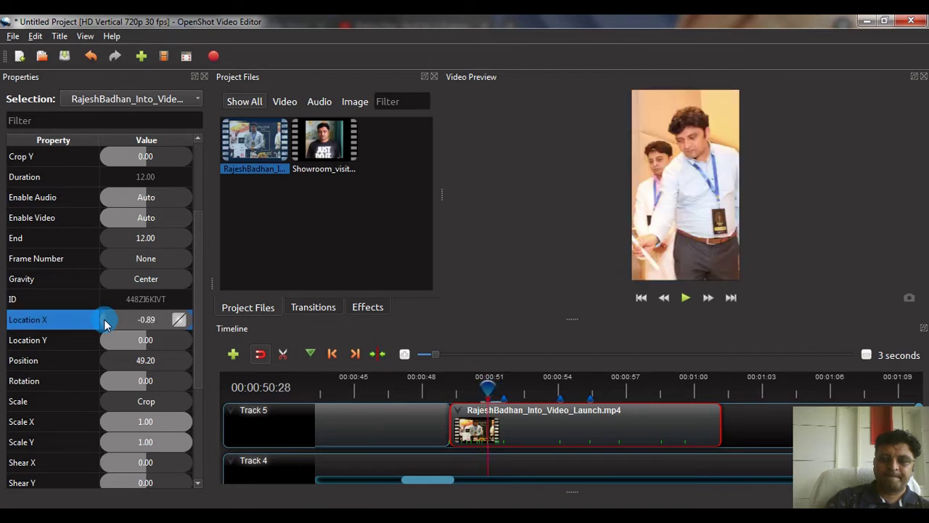
pyautogui.press('Left')
pyautogui.press('Left')
pyautogui.press('Left')
pyautogui.press('Left')
pyautogui.press('Left')
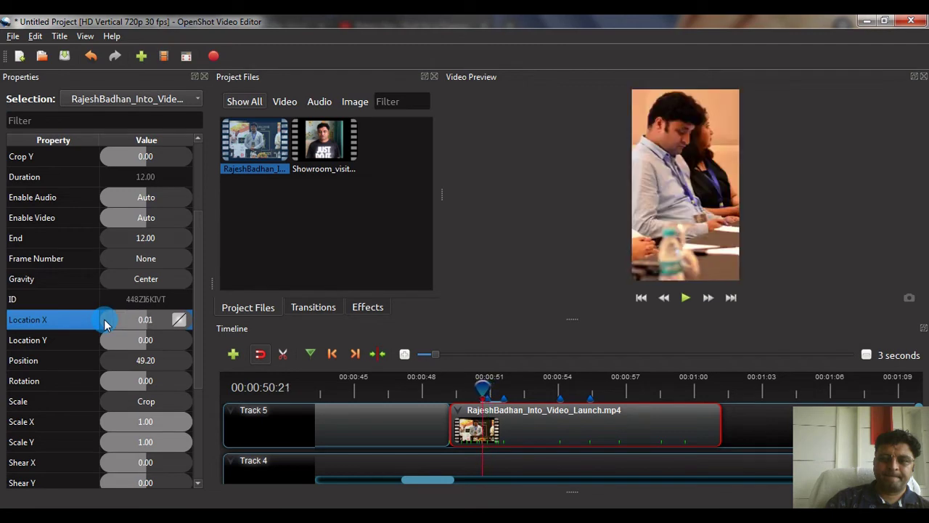
pyautogui.press('Left')
pyautogui.press('Left')
pyautogui.press('Right')
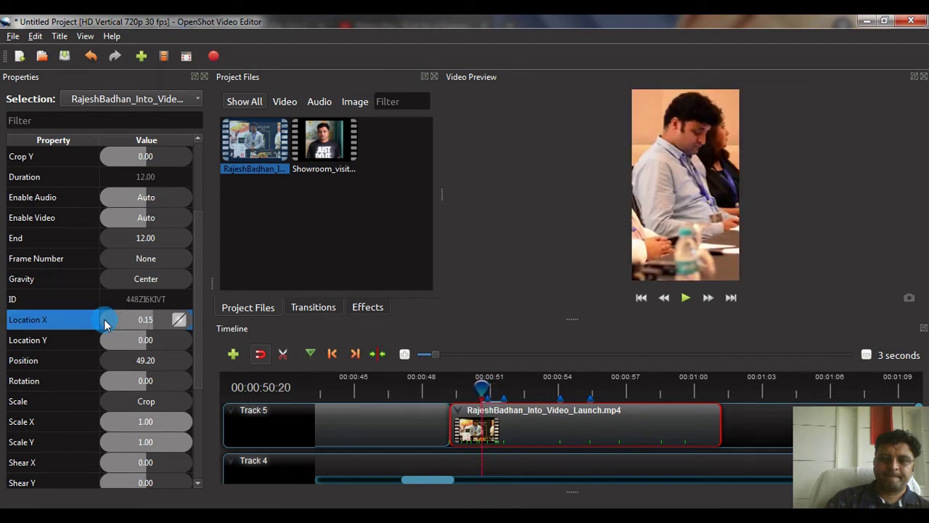
pyautogui.press('Right')
pyautogui.press('Right')
pyautogui.press('Left')
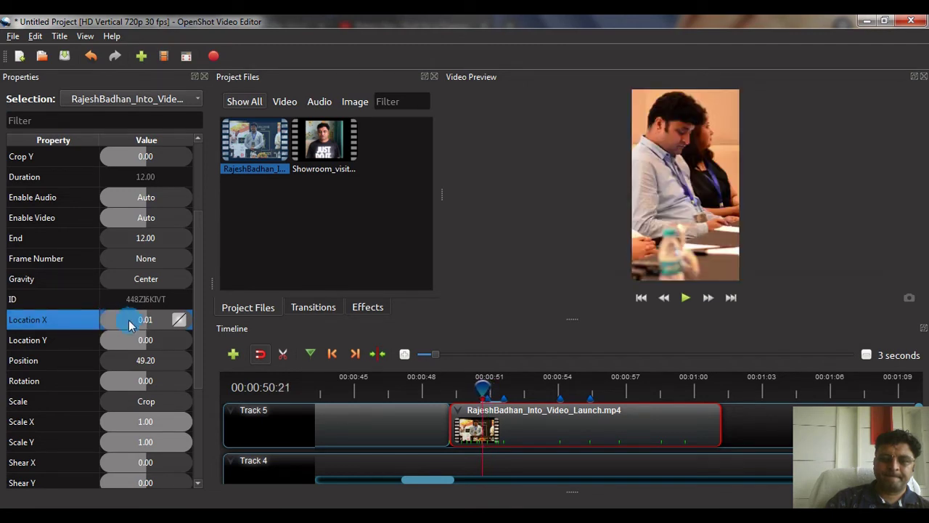
pyautogui.moveTo(145, 321); pyautogui.dragTo(146, 319)
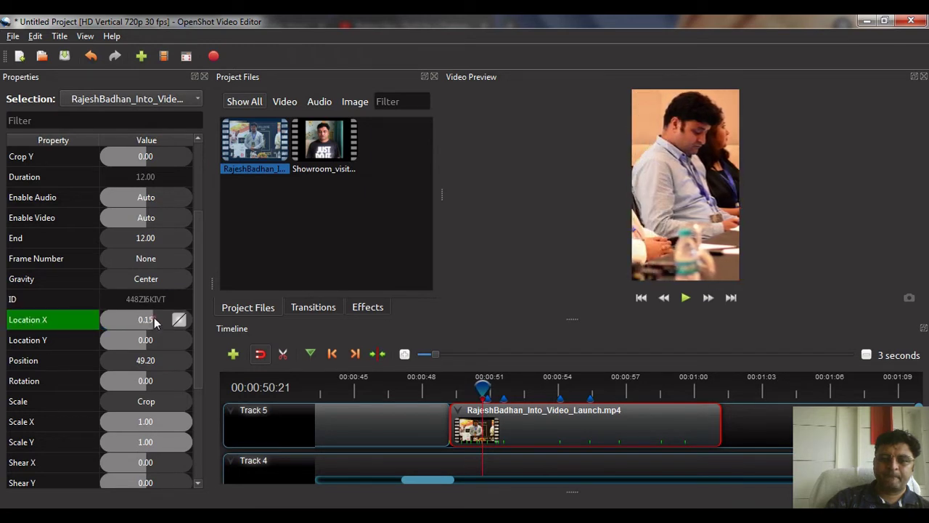
# Find the next cut and keyframe Location X at -0.23 at 00:52:05, centring the man by the red car
pyautogui.press('Right')
pyautogui.press('Right')
pyautogui.press('Right')
pyautogui.press('Right')
pyautogui.press('Right')
pyautogui.press('Right')
pyautogui.press('Right')
pyautogui.press('Right')
pyautogui.press('Right')
pyautogui.press('Right')
pyautogui.press('Right')
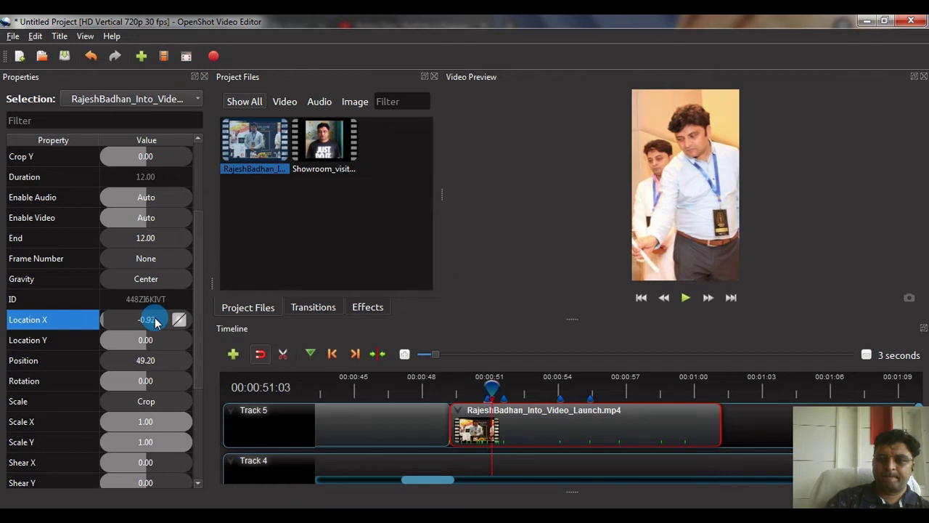
pyautogui.press('Right')
pyautogui.press('Right')
pyautogui.press('Right')
pyautogui.press('Right')
pyautogui.press('Right')
pyautogui.press('Right')
pyautogui.press('Right')
pyautogui.press('Right')
pyautogui.press('Right')
pyautogui.press('Right')
pyautogui.press('Right')
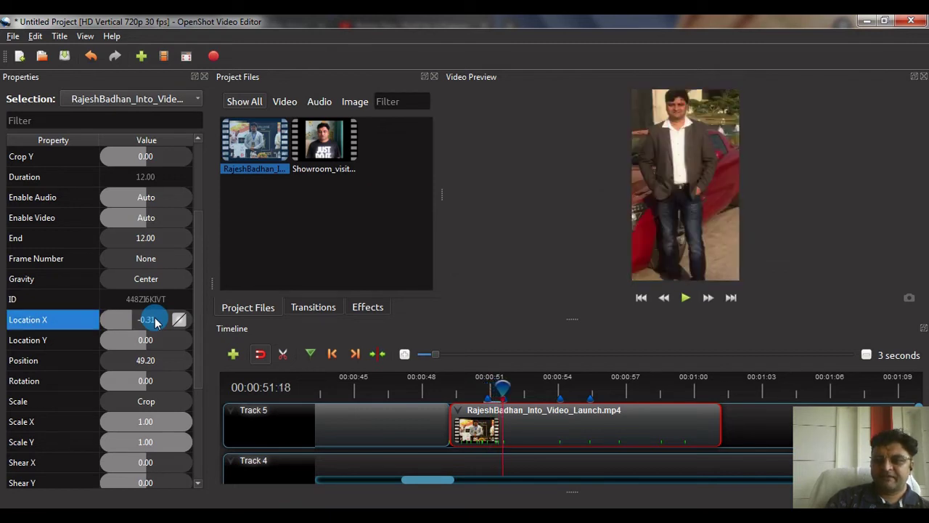
pyautogui.press('Right')
pyautogui.press('Right')
pyautogui.press('Right')
pyautogui.press('Right')
pyautogui.press('Right')
pyautogui.press('Right')
pyautogui.press('Left')
pyautogui.press('Left')
pyautogui.press('Left')
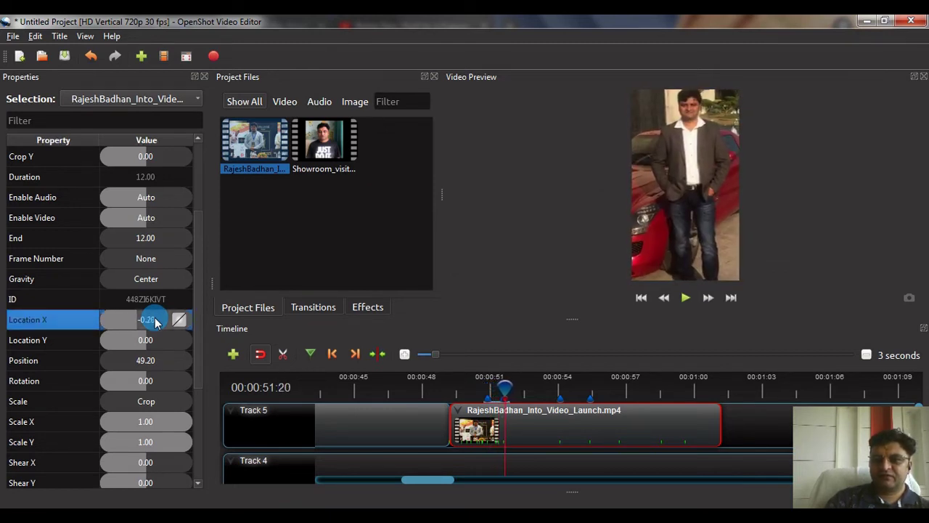
pyautogui.press('Left')
pyautogui.press('Left')
pyautogui.press('Left')
pyautogui.press('Right')
pyautogui.press('Right')
pyautogui.press('Right')
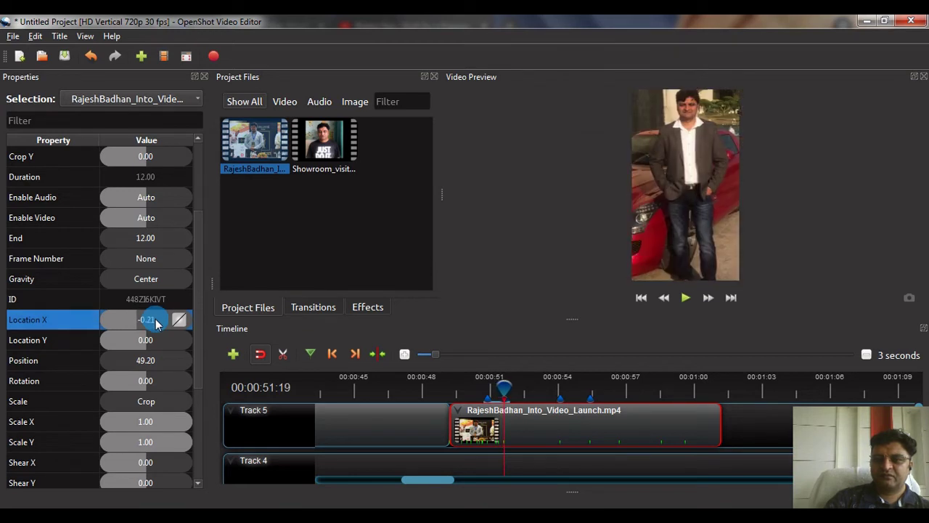
pyautogui.press('Right')
pyautogui.press('Right')
pyautogui.press('Right')
pyautogui.press('Right')
pyautogui.press('Right')
pyautogui.press('Right')
pyautogui.press('Right')
pyautogui.press('Right')
pyautogui.press('Right')
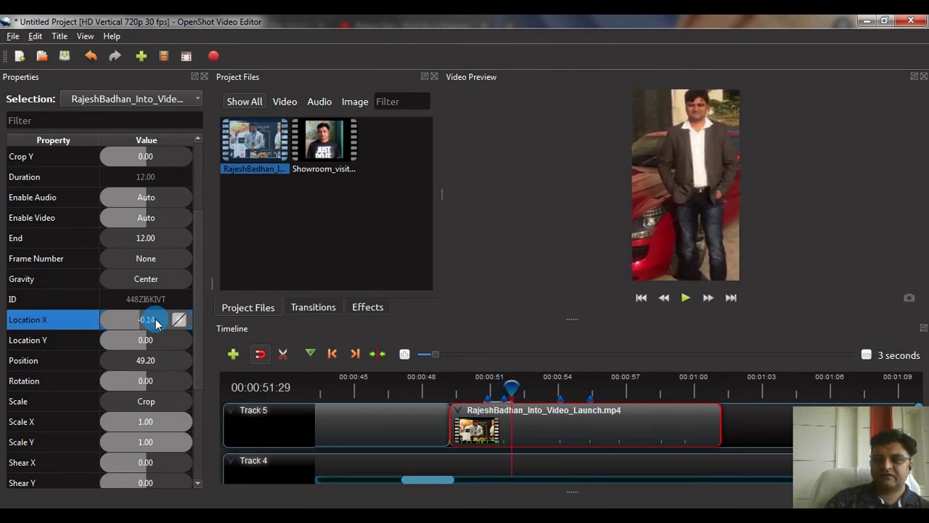
pyautogui.press('Right')
pyautogui.press('Right')
pyautogui.press('Right')
pyautogui.press('Right')
pyautogui.press('Right')
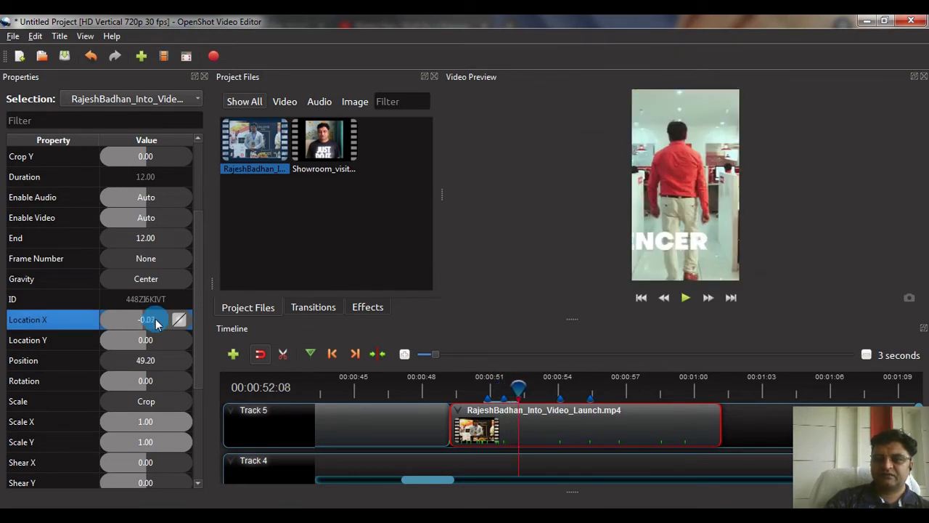
pyautogui.press('Right')
pyautogui.moveTo(155, 331)
pyautogui.mouseDown()
pyautogui.moveTo(131, 319)
pyautogui.moveTo(142, 323)
pyautogui.mouseUp()
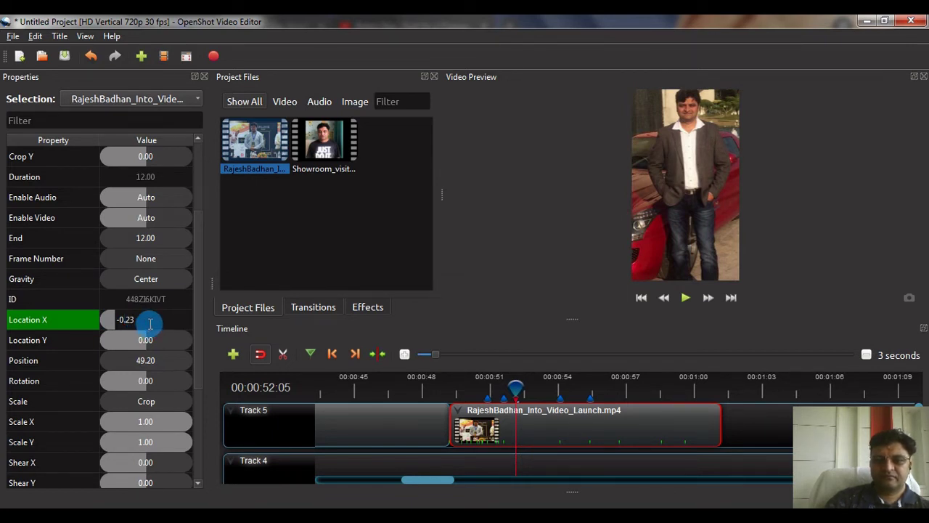
# Scrub the playhead to about 00:00:51:28, then step frame by frame to the desert shot at 00:00:54:21
pyautogui.click(539, 391)
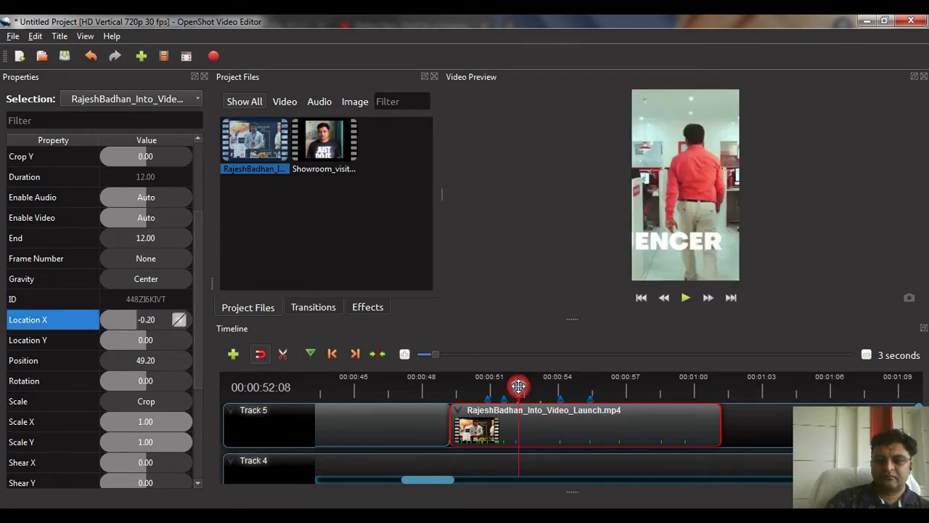
pyautogui.moveTo(517, 387); pyautogui.dragTo(503, 391)
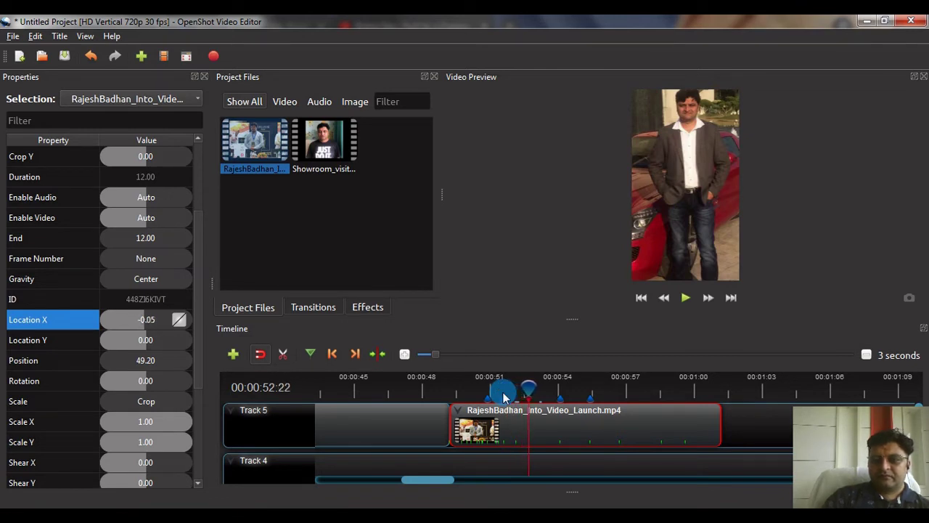
pyautogui.press('Right')
pyautogui.press('Right')
pyautogui.press('Right')
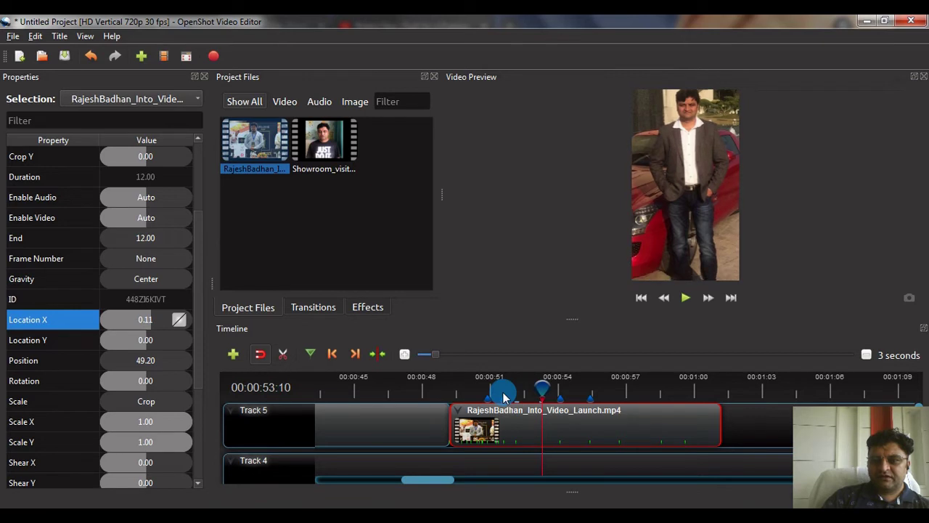
pyautogui.press('Right')
pyautogui.press('Right')
pyautogui.press('Right')
pyautogui.press('Right')
pyautogui.press('Right')
pyautogui.press('Right')
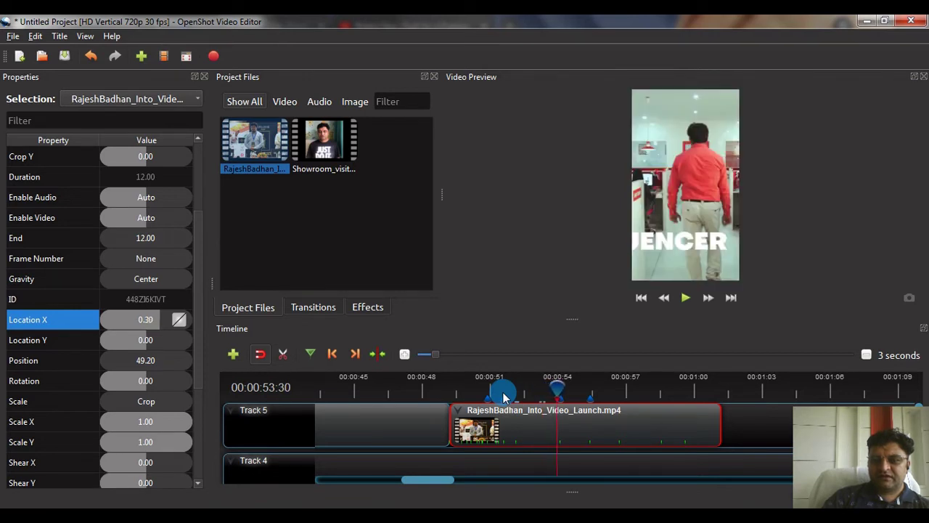
pyautogui.press('Right')
pyautogui.press('Right')
pyautogui.press('Right')
pyautogui.press('Right')
pyautogui.press('Right')
pyautogui.press('Right')
pyautogui.press('Right')
pyautogui.press('Right')
pyautogui.press('Right')
pyautogui.press('Right')
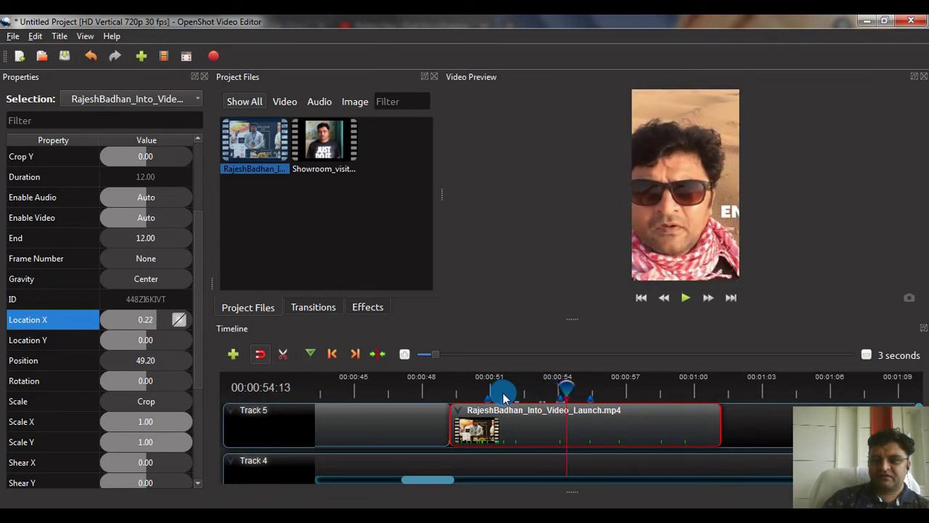
pyautogui.press('Right')
pyautogui.press('Right')
pyautogui.press('Right')
pyautogui.press('Right')
pyautogui.press('Right')
pyautogui.press('Right')
pyautogui.press('Right')
pyautogui.press('Right')
pyautogui.press('Right')
pyautogui.press('Right')
pyautogui.press('Right')
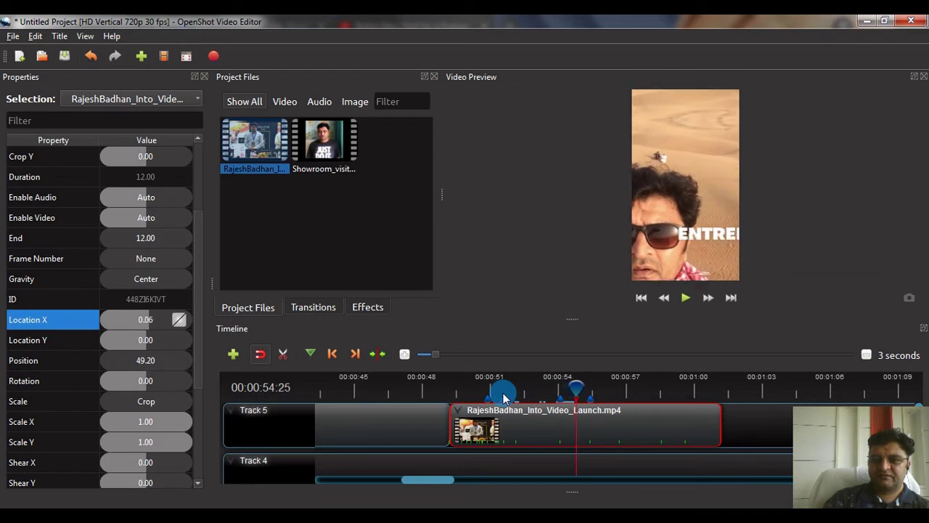
pyautogui.press('Right')
pyautogui.press('Left')
pyautogui.press('Left')
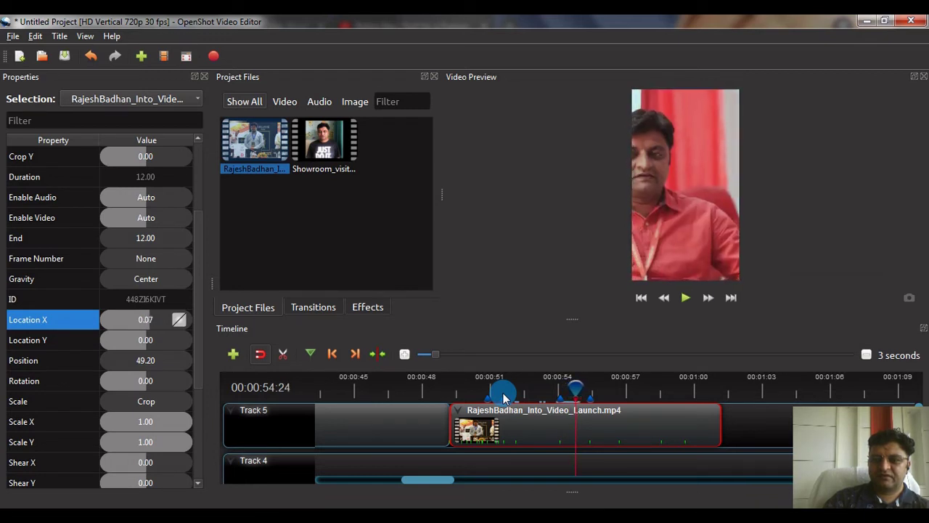
pyautogui.press('Left')
pyautogui.press('Left')
pyautogui.press('Left')
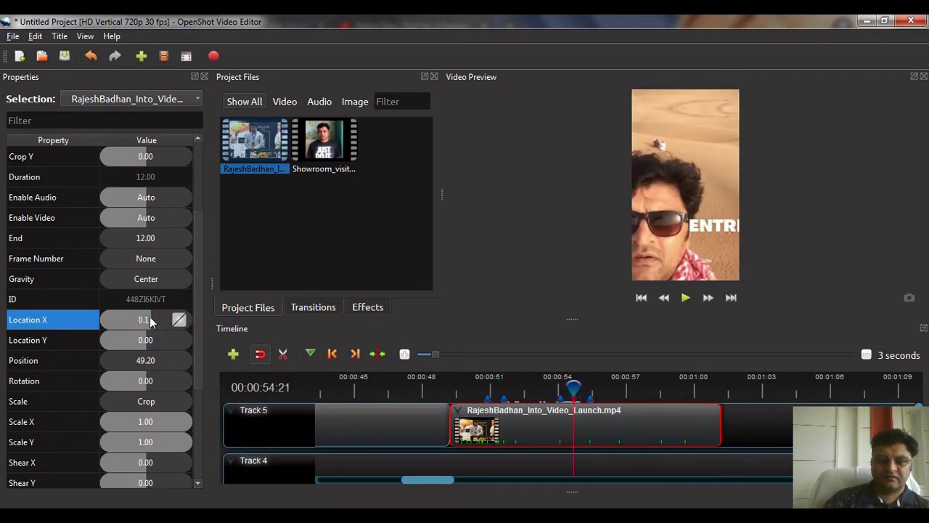
# Keyframe the desert shot's Location X sideways and review the resulting pan
pyautogui.moveTo(151, 321)
pyautogui.mouseDown()
pyautogui.moveTo(170, 324)
pyautogui.moveTo(157, 344)
pyautogui.moveTo(135, 346)
pyautogui.mouseUp()
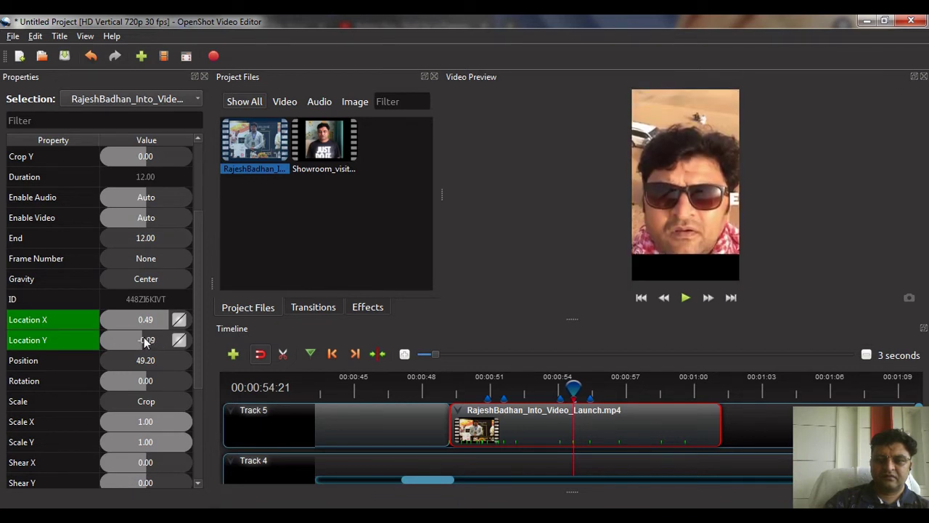
pyautogui.click(150, 345)
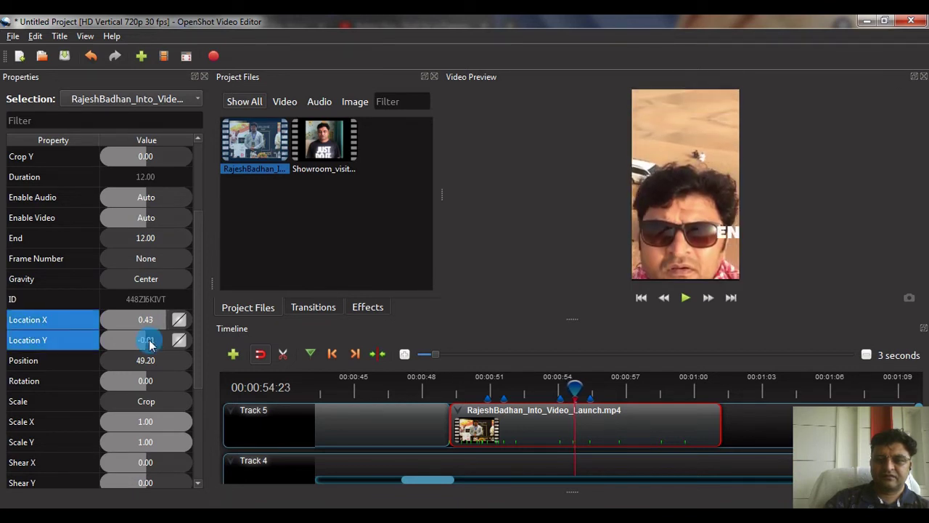
pyautogui.press('Left')
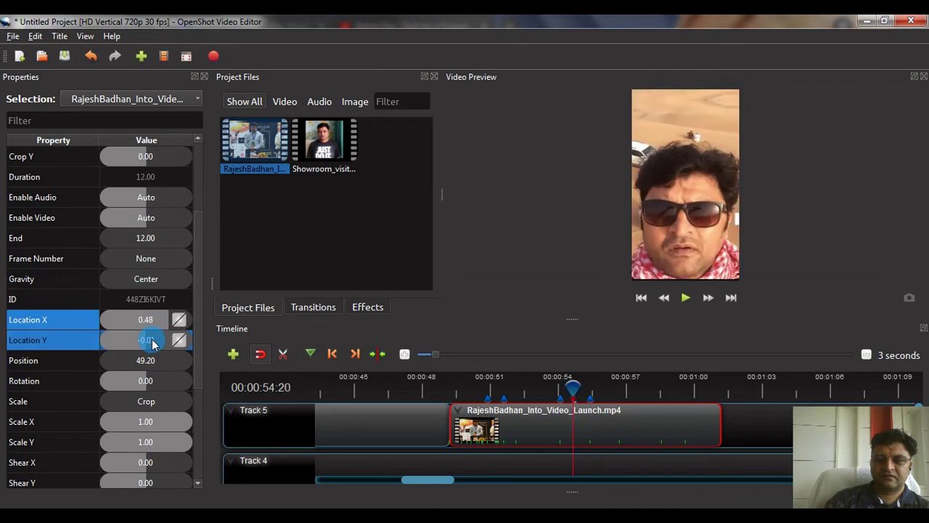
pyautogui.press('Left')
pyautogui.press('Left')
pyautogui.press('Left')
pyautogui.press('Left')
pyautogui.press('Left')
pyautogui.press('Left')
pyautogui.press('Left')
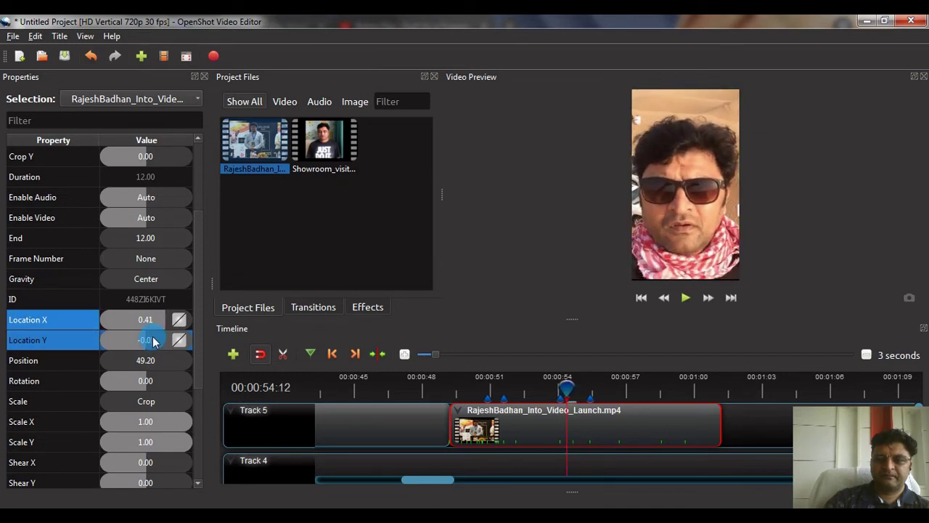
pyautogui.press('Right')
pyautogui.press('Right')
pyautogui.press('Right')
pyautogui.press('Right')
pyautogui.press('Right')
pyautogui.press('Right')
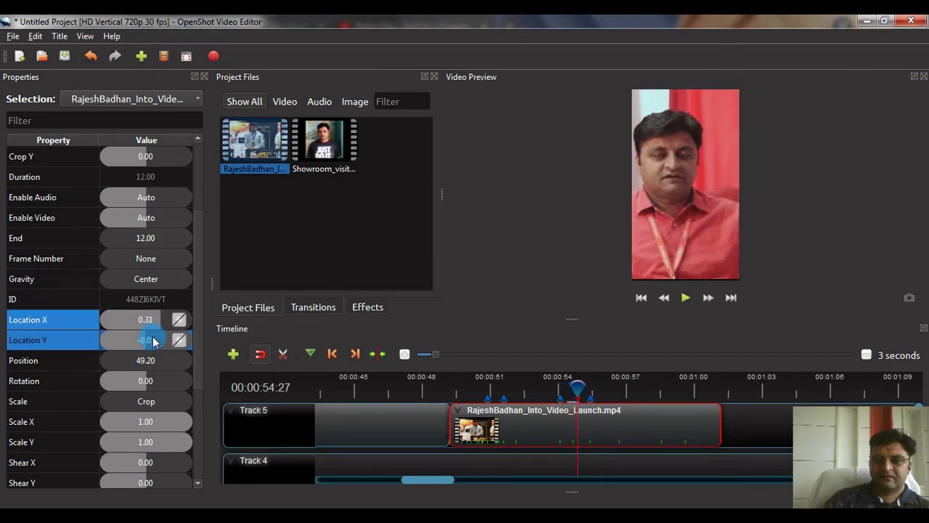
pyautogui.press('Right')
pyautogui.press('Right')
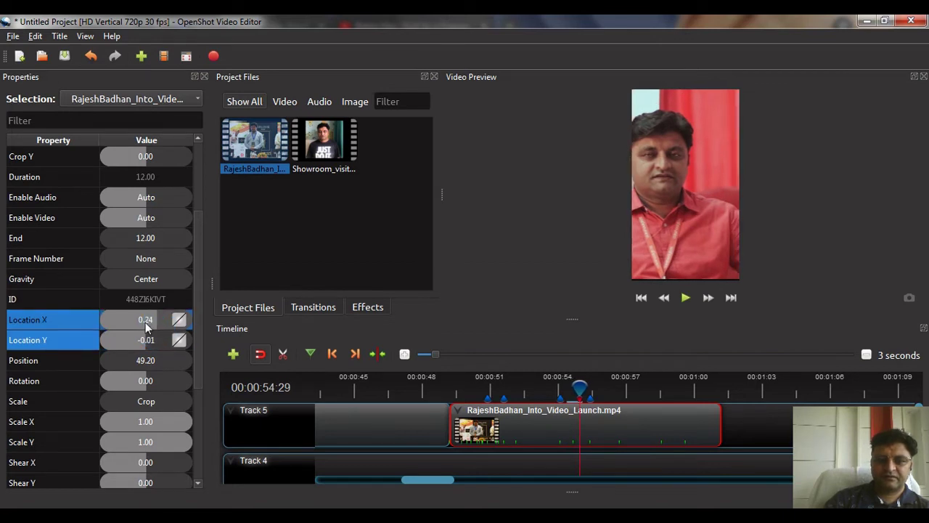
# Add Location X keyframes nudging the frame right until the man is centred
pyautogui.moveTo(145, 322); pyautogui.dragTo(166, 327)
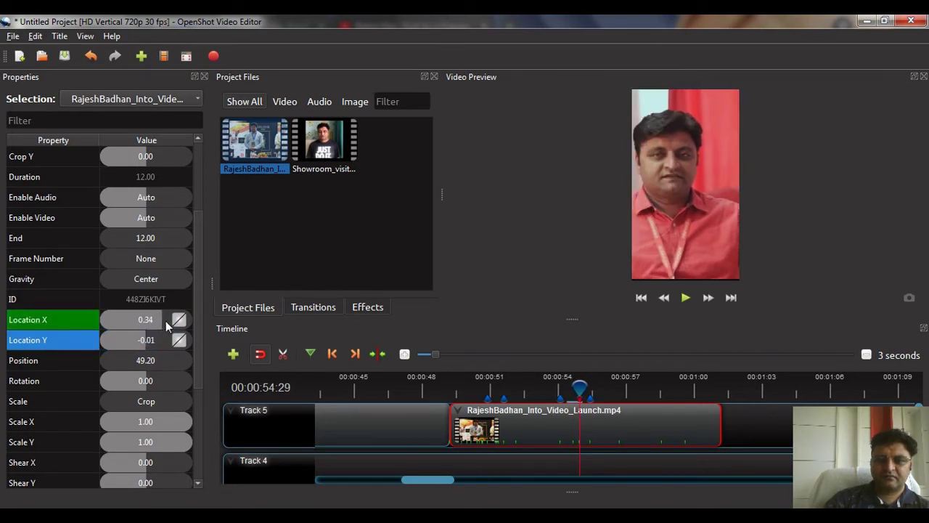
pyautogui.press('Left')
pyautogui.press('Left')
pyautogui.press('Left')
pyautogui.press('Left')
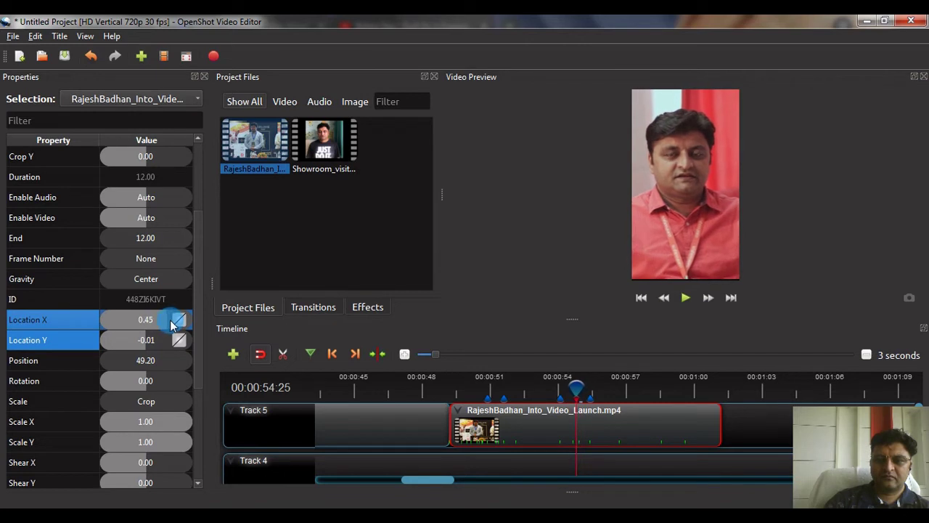
pyautogui.press('Left')
pyautogui.press('Left')
pyautogui.press('Left')
pyautogui.press('Left')
pyautogui.press('Left')
pyautogui.press('Left')
pyautogui.press('Left')
pyautogui.press('Left')
pyautogui.press('Left')
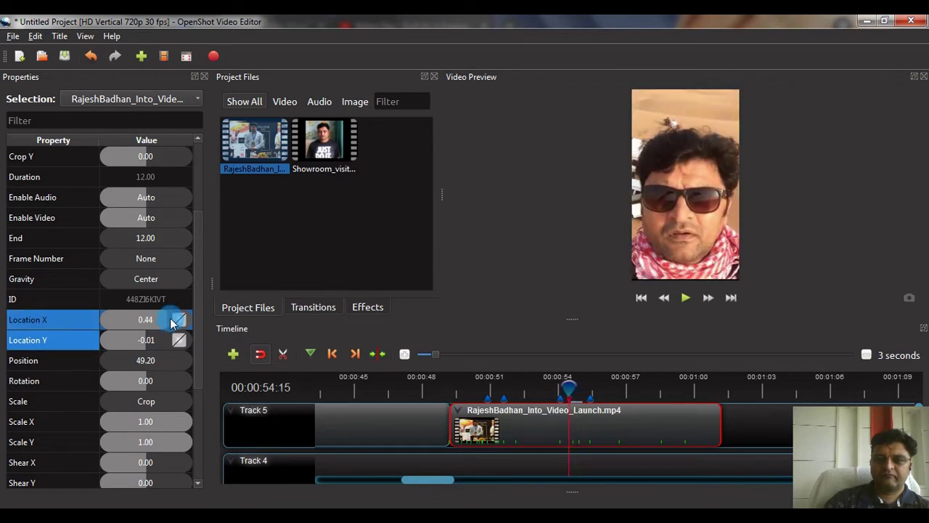
pyautogui.press('Right')
pyautogui.press('Right')
pyautogui.press('Right')
pyautogui.press('Right')
pyautogui.press('Right')
pyautogui.press('Right')
pyautogui.press('Right')
pyautogui.press('Right')
pyautogui.press('Right')
pyautogui.press('Right')
pyautogui.press('Right')
pyautogui.press('Right')
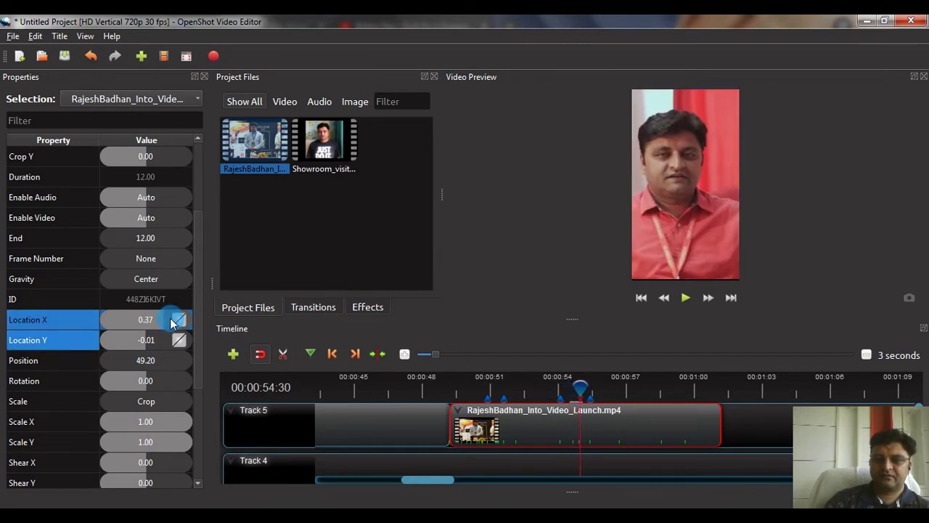
pyautogui.press('Right')
pyautogui.press('Right')
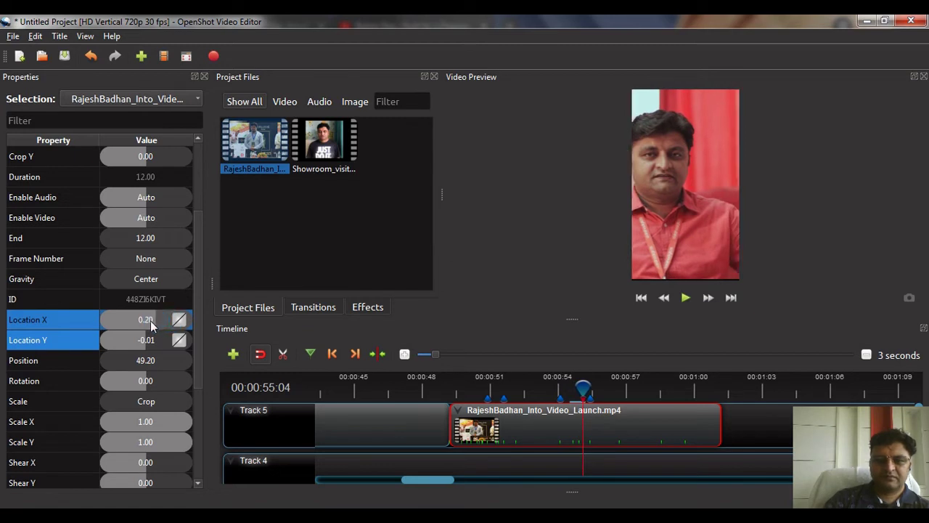
pyautogui.moveTo(151, 320); pyautogui.dragTo(167, 323)
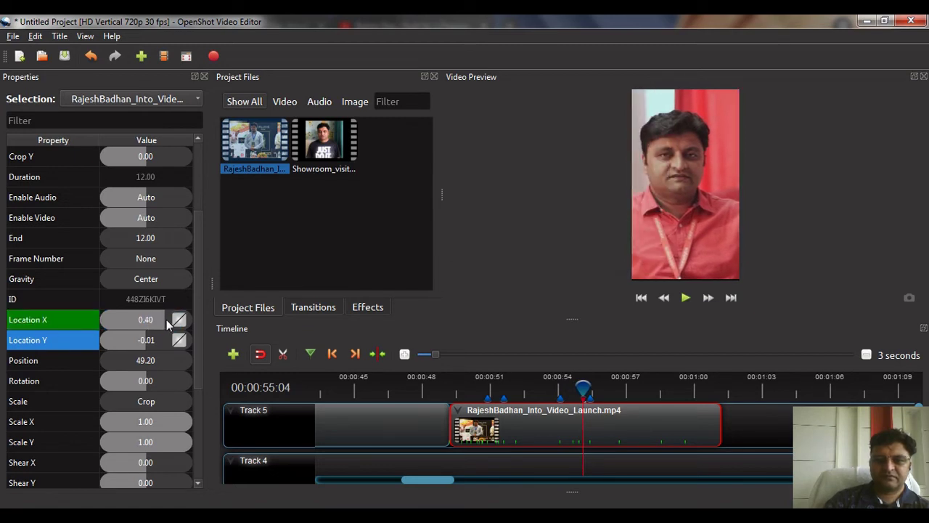
pyautogui.press('Right')
pyautogui.press('Right')
pyautogui.press('Right')
pyautogui.press('Right')
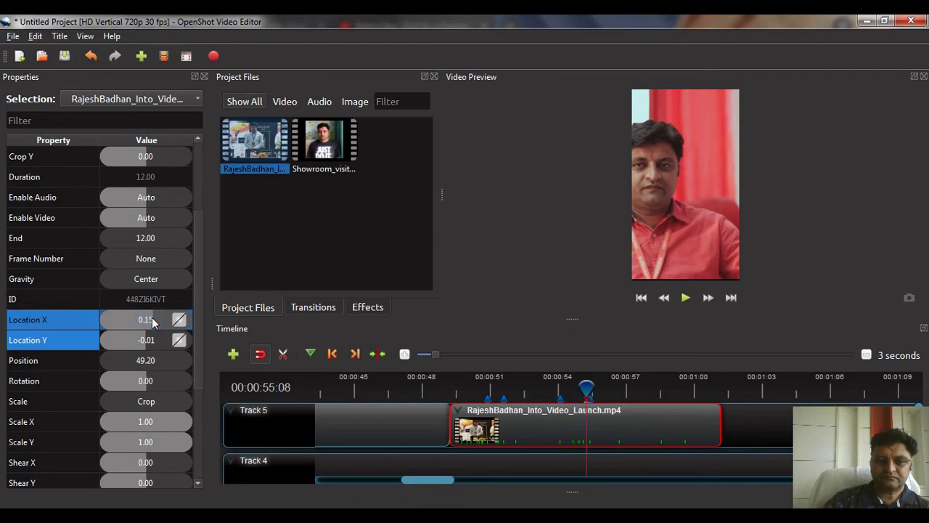
# Jump ahead to a later shot and keyframe its horizontal position
pyautogui.click(84, 342)
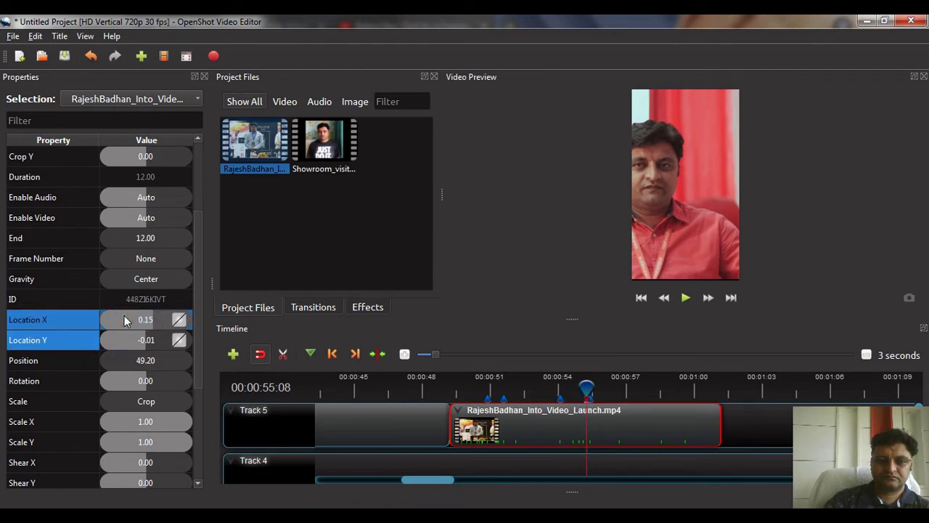
pyautogui.click(637, 383)
pyautogui.click(129, 320)
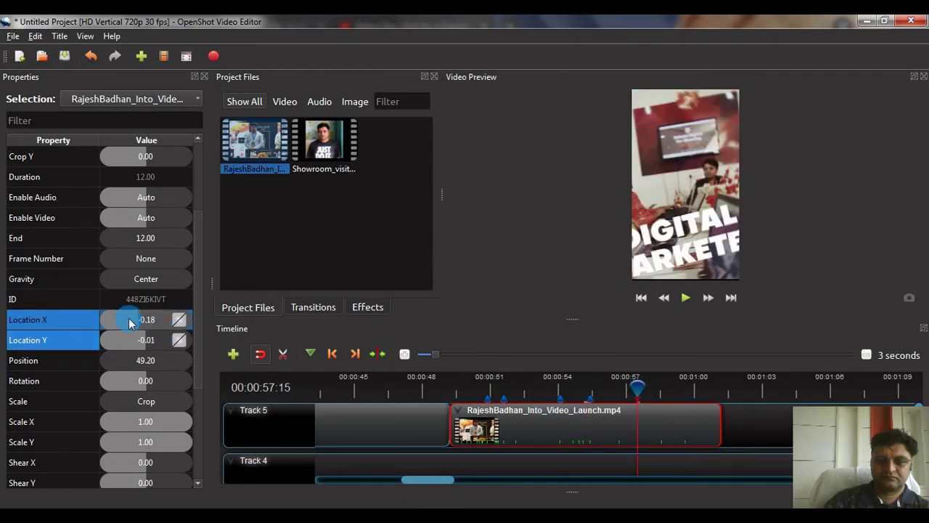
pyautogui.moveTo(144, 322); pyautogui.dragTo(165, 321)
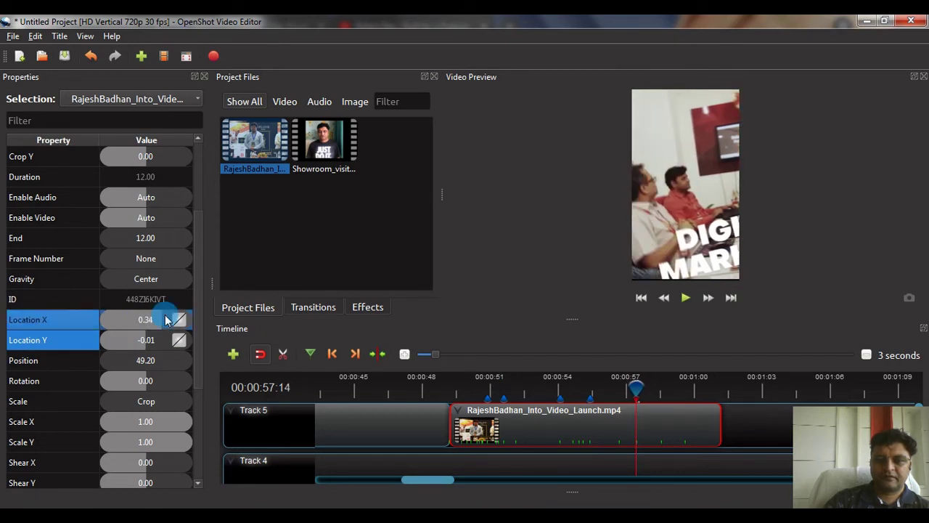
pyautogui.press('Left')
pyautogui.press('Left')
pyautogui.press('Left')
pyautogui.press('Left')
pyautogui.press('Left')
pyautogui.press('Left')
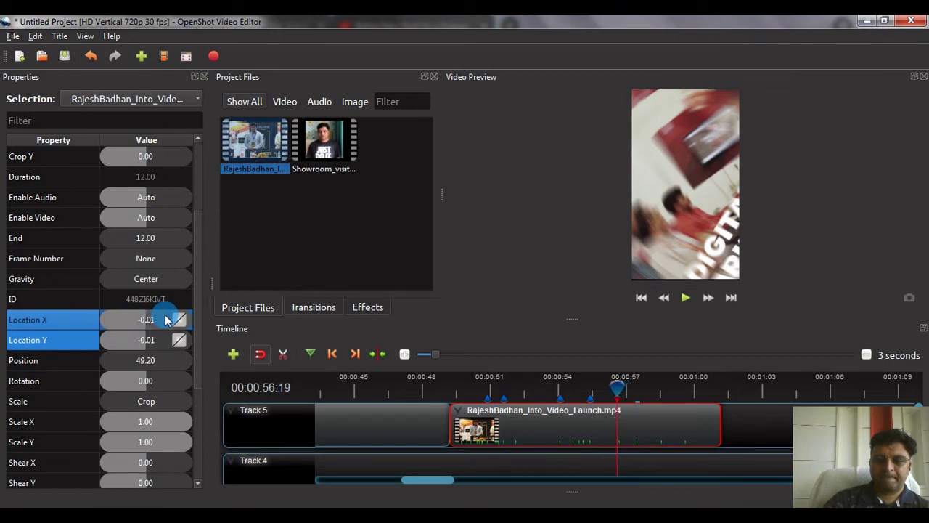
# Back on the shot of the man, add a Location X keyframe of 0.33 to centre him
pyautogui.press('Left')
pyautogui.press('Left')
pyautogui.press('Left')
pyautogui.press('Left')
pyautogui.press('Left')
pyautogui.press('Left')
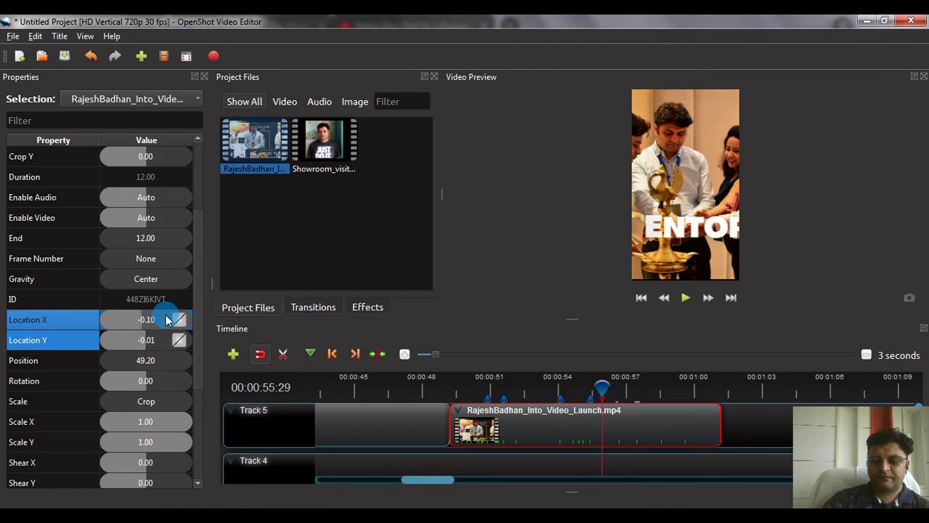
pyautogui.press('Left')
pyautogui.press('Left')
pyautogui.press('Left')
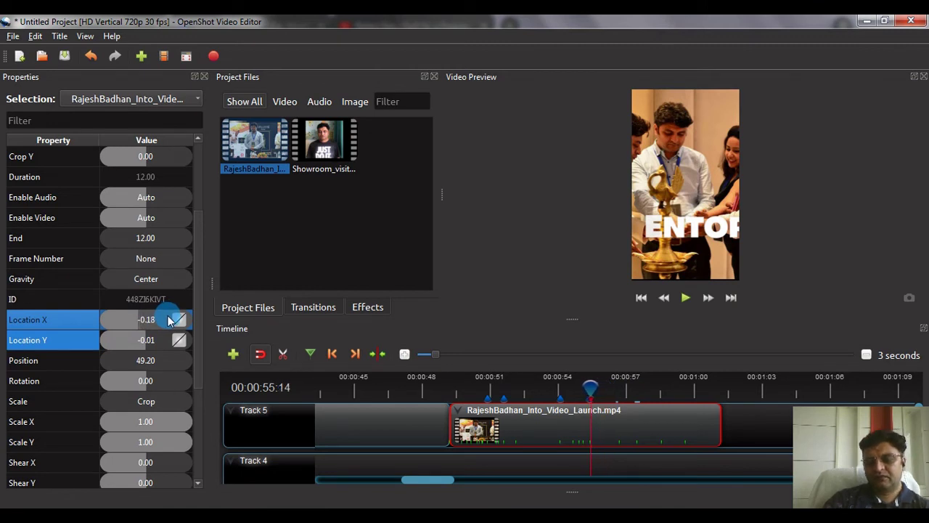
pyautogui.press('Left')
pyautogui.press('Left')
pyautogui.press('Left')
pyautogui.press('Left')
pyautogui.press('Left')
pyautogui.press('Left')
pyautogui.press('Left')
pyautogui.press('Left')
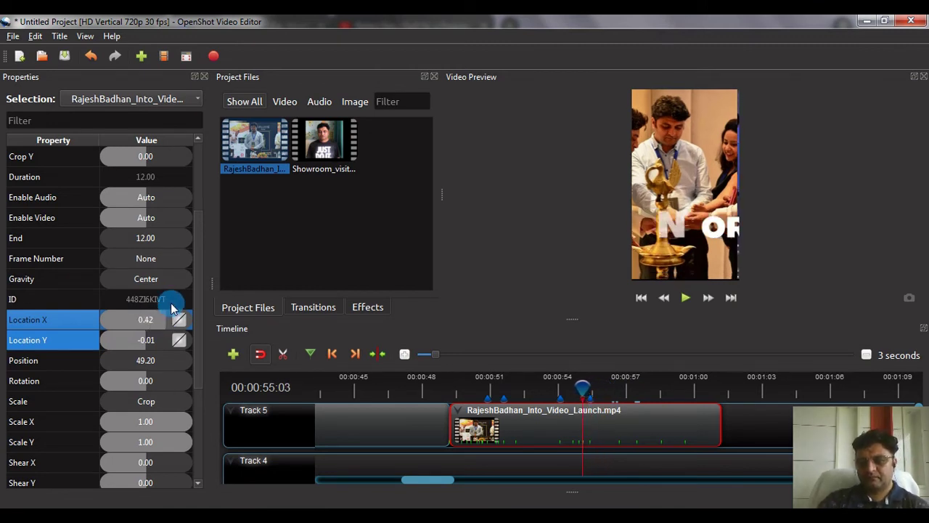
pyautogui.press('Left')
pyautogui.press('Left')
pyautogui.press('Left')
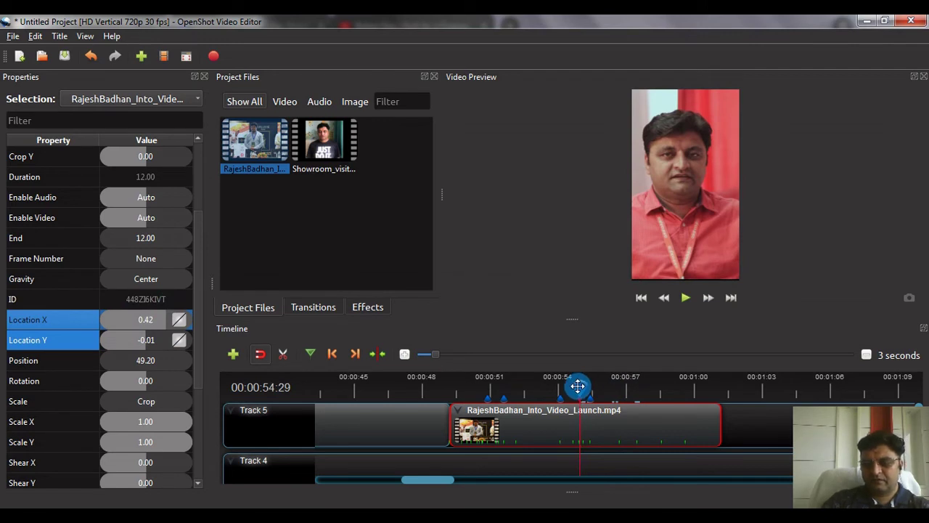
pyautogui.press('Right')
pyautogui.press('Right')
pyautogui.press('Right')
pyautogui.press('Right')
pyautogui.press('Right')
pyautogui.press('Right')
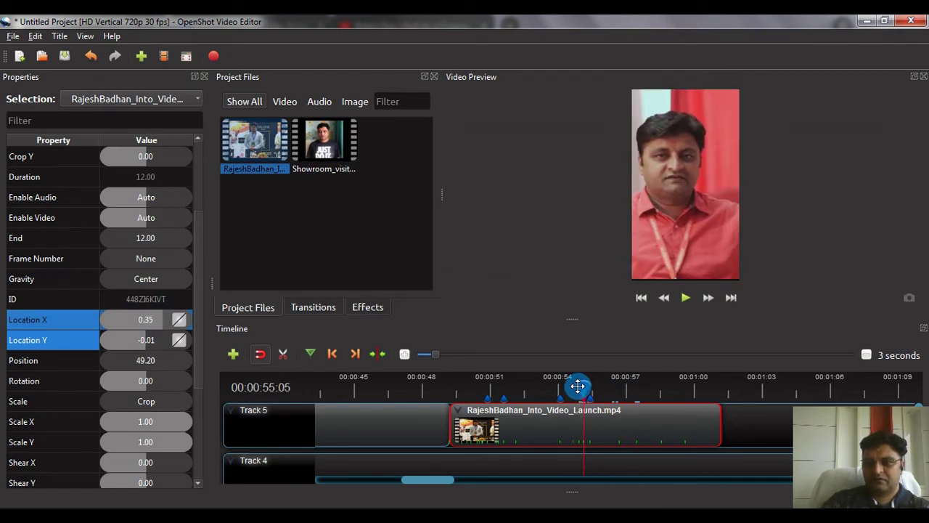
pyautogui.press('Right')
pyautogui.press('Right')
pyautogui.press('Right')
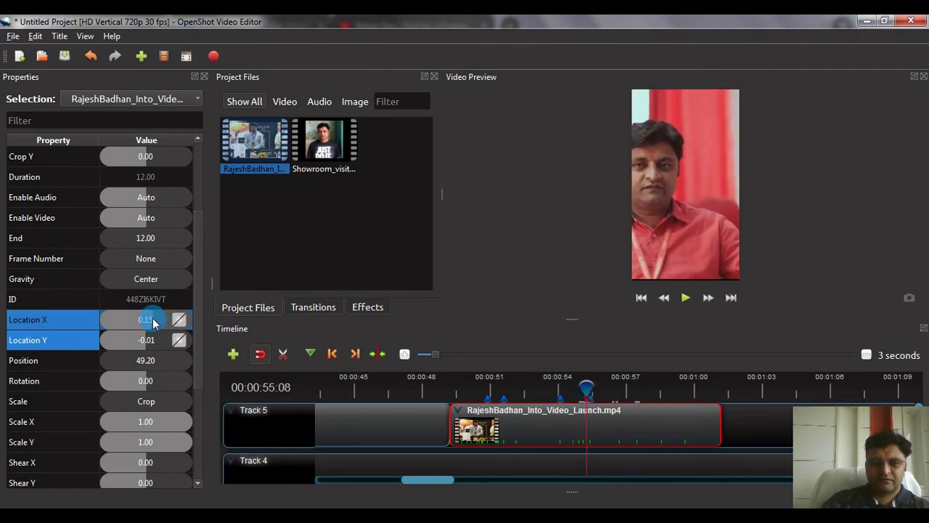
pyautogui.click(161, 323)
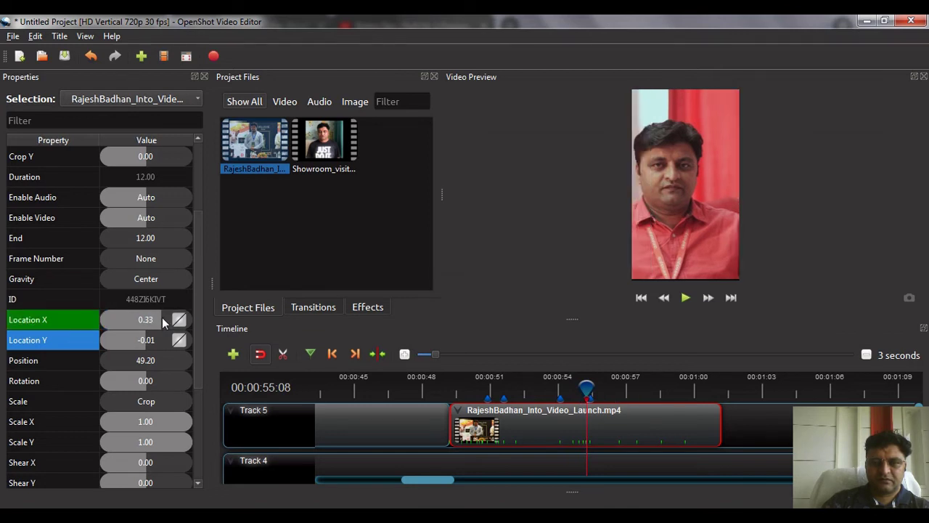
pyautogui.moveTo(163, 323); pyautogui.dragTo(168, 322)
# Add a Location X keyframe of 0.39 keeping the man in red centred
pyautogui.press('Left')
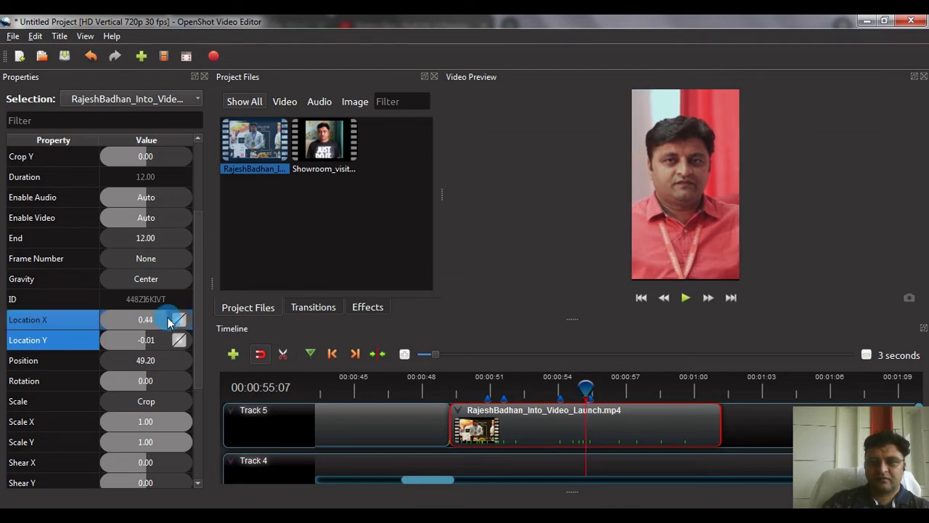
pyautogui.press('Left')
pyautogui.press('Left')
pyautogui.press('Left')
pyautogui.press('Left')
pyautogui.press('Left')
pyautogui.press('Left')
pyautogui.press('Left')
pyautogui.press('Left')
pyautogui.press('Right')
pyautogui.press('Right')
pyautogui.press('Right')
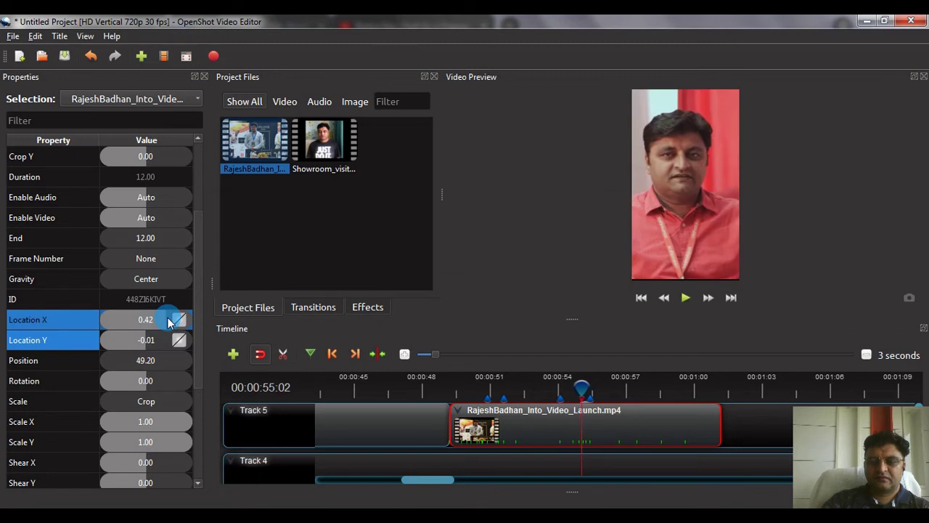
pyautogui.press('Right')
pyautogui.press('Right')
pyautogui.press('Right')
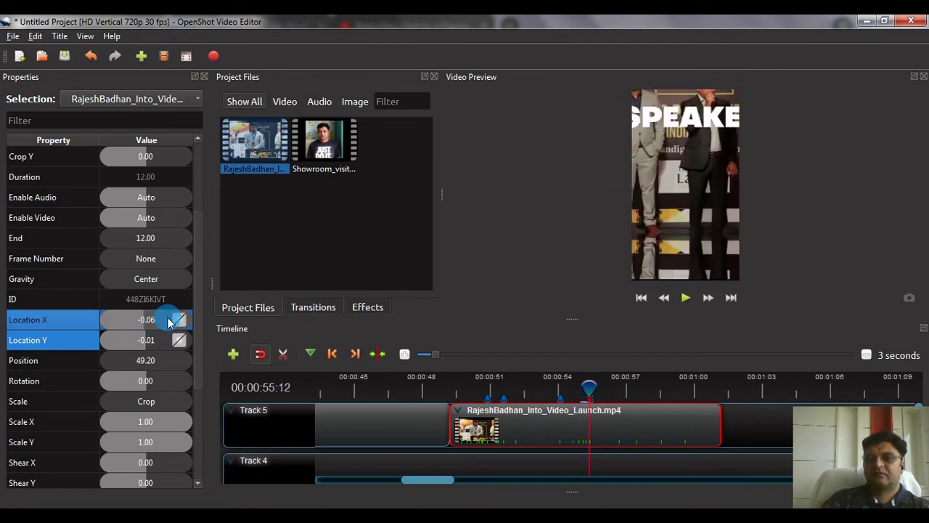
pyautogui.press('Left')
pyautogui.press('Left')
pyautogui.press('Left')
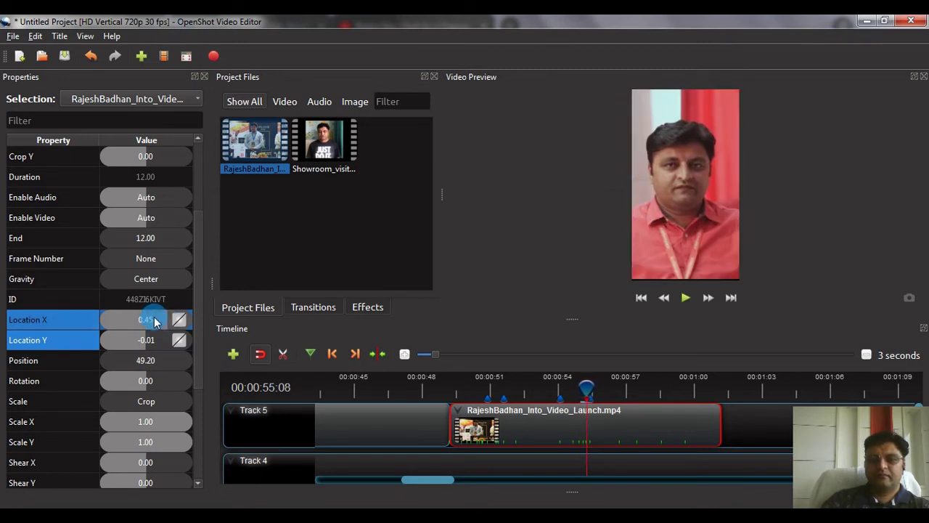
pyautogui.press('Right')
pyautogui.press('Right')
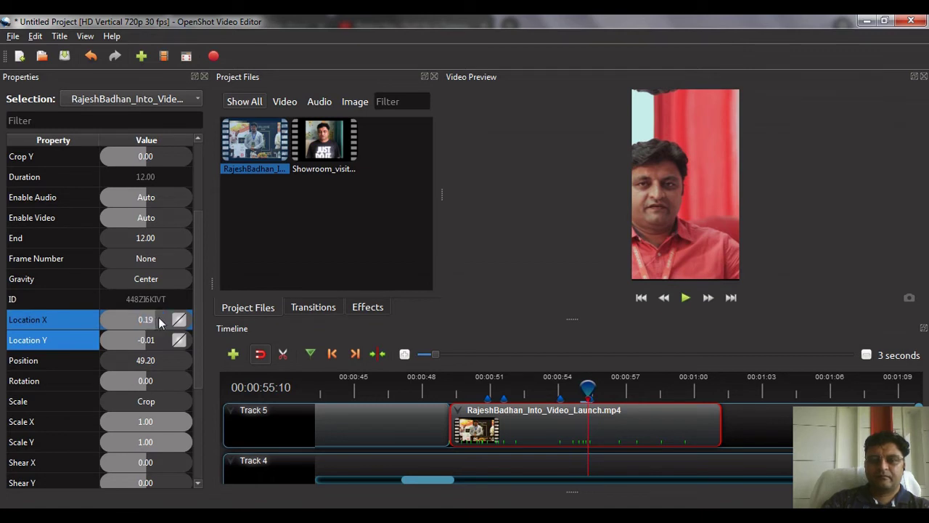
pyautogui.click(164, 322)
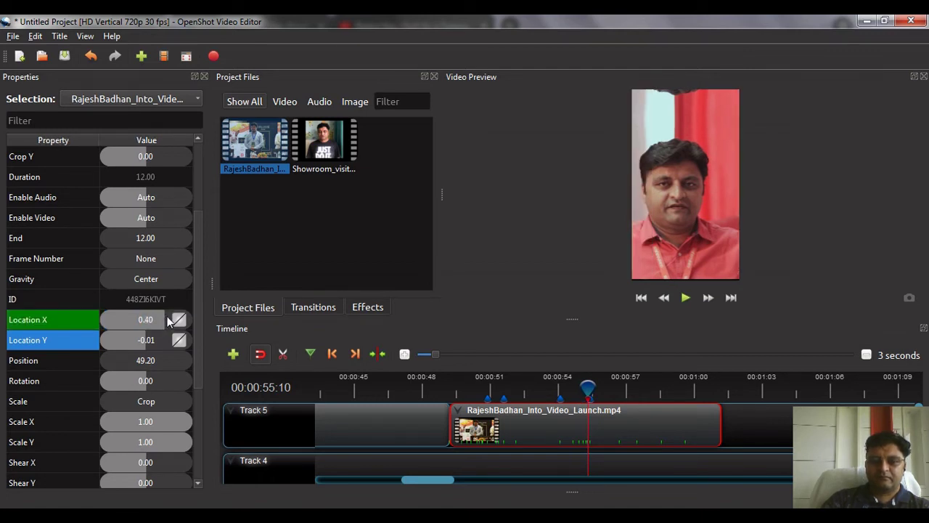
# Step through the speaker and lamp-lighting shots to check their framing
pyautogui.press('Right')
pyautogui.press('Right')
pyautogui.press('Right')
pyautogui.press('Right')
pyautogui.press('Right')
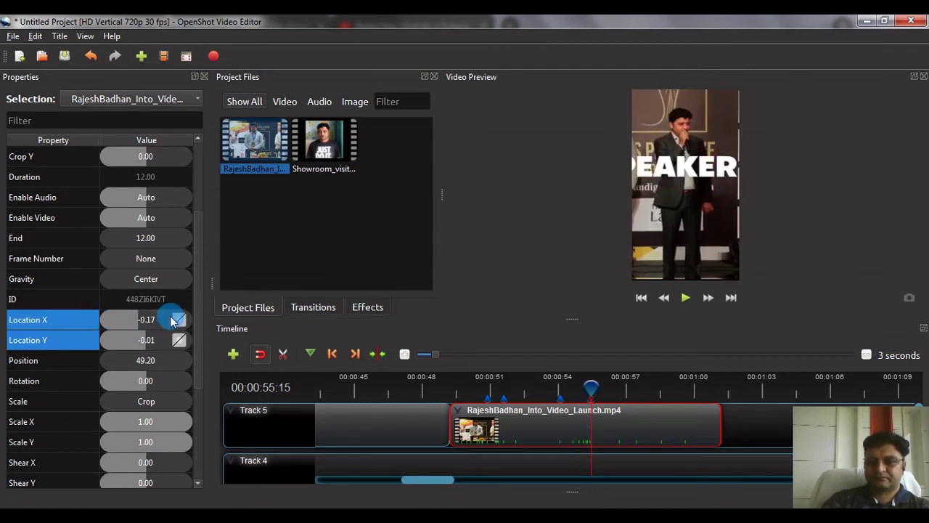
pyautogui.press('Right')
pyautogui.press('Right')
pyautogui.press('Right')
pyautogui.press('Right')
pyautogui.press('Right')
pyautogui.press('Right')
pyautogui.press('Right')
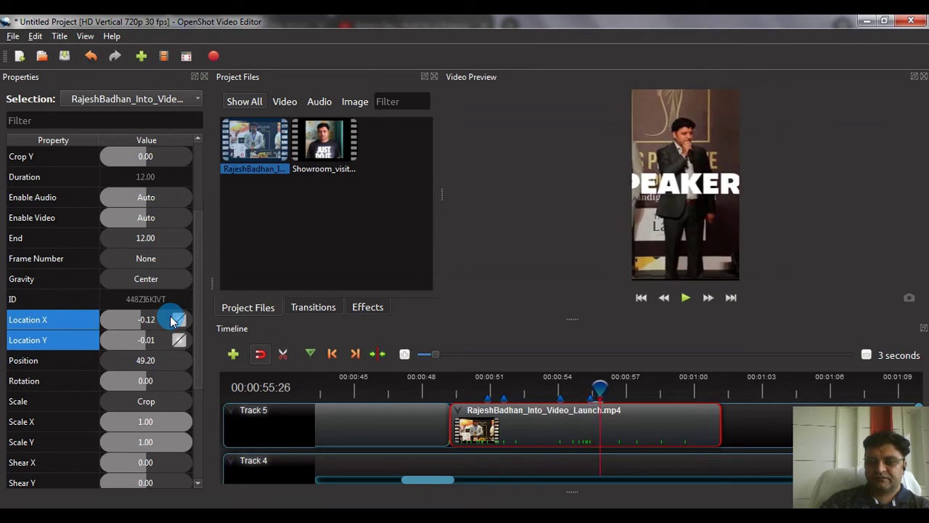
pyautogui.press('Right')
pyautogui.press('Right')
pyautogui.press('Right')
pyautogui.press('Right')
pyautogui.press('Right')
pyautogui.press('Right')
pyautogui.press('Right')
pyautogui.press('Right')
pyautogui.press('Right')
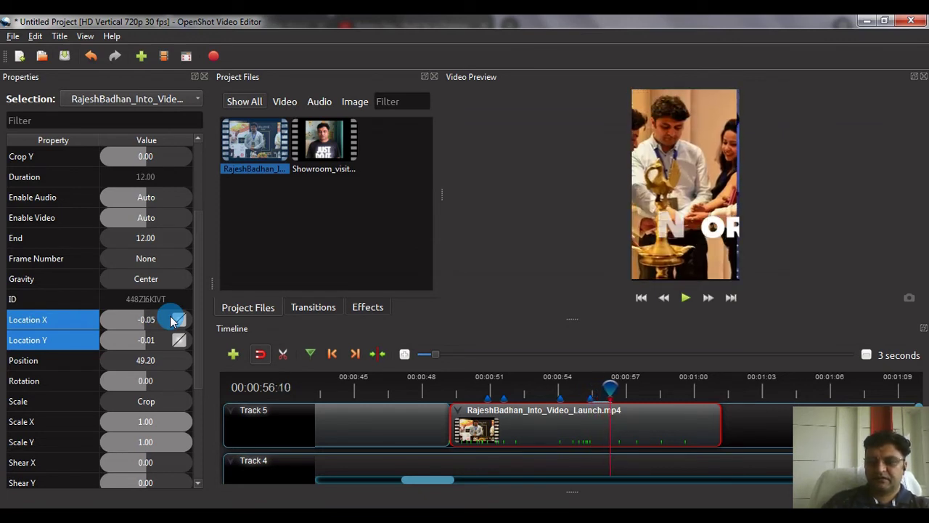
pyautogui.press('Right')
pyautogui.press('Right')
pyautogui.press('Right')
pyautogui.press('Right')
pyautogui.press('Right')
pyautogui.press('Right')
pyautogui.press('Right')
pyautogui.press('Right')
pyautogui.press('Right')
pyautogui.press('Right')
pyautogui.press('Right')
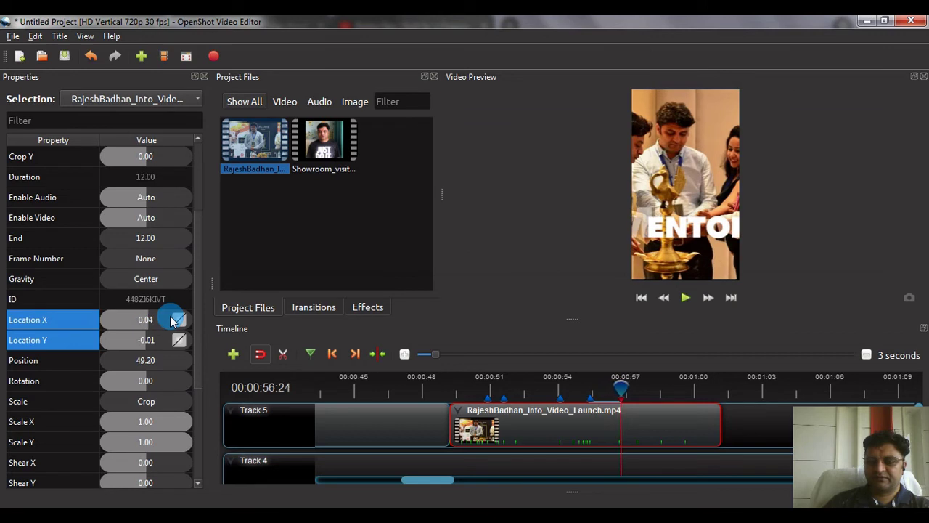
pyautogui.press('Right')
pyautogui.press('Right')
pyautogui.press('Right')
pyautogui.press('Right')
pyautogui.press('Right')
pyautogui.press('Right')
pyautogui.press('Right')
pyautogui.press('Right')
pyautogui.press('Right')
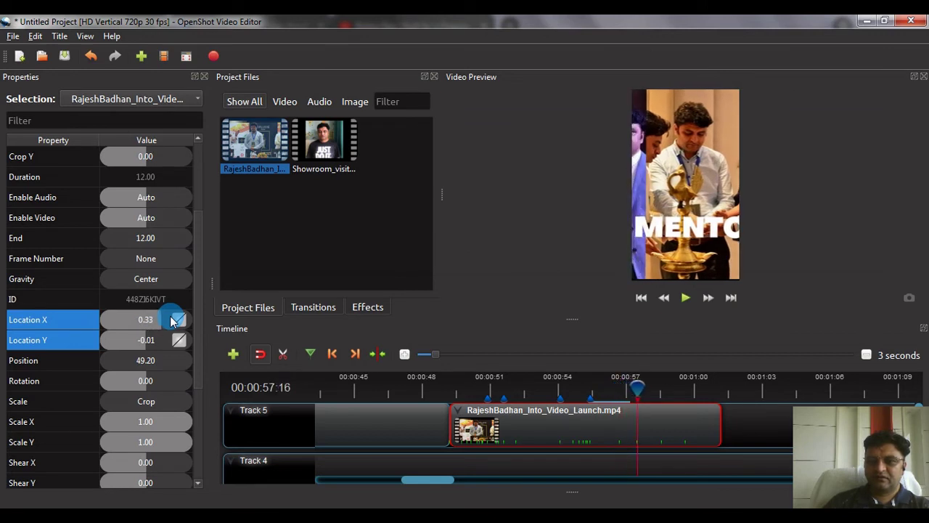
pyautogui.press('Right')
pyautogui.press('Right')
pyautogui.press('Left')
pyautogui.press('Left')
pyautogui.press('Left')
pyautogui.press('Left')
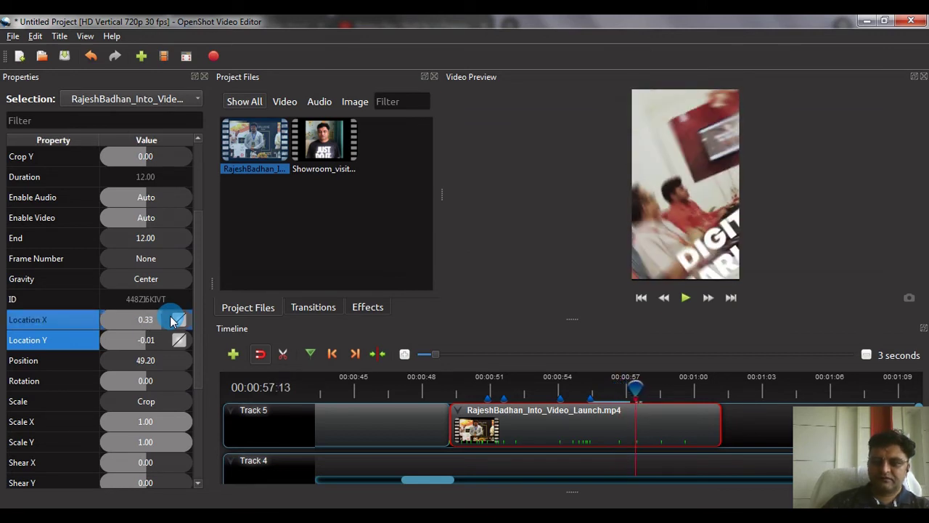
pyautogui.press('Left')
pyautogui.press('Left')
pyautogui.press('Left')
pyautogui.press('Left')
pyautogui.press('Left')
pyautogui.press('Left')
pyautogui.press('Left')
pyautogui.press('Left')
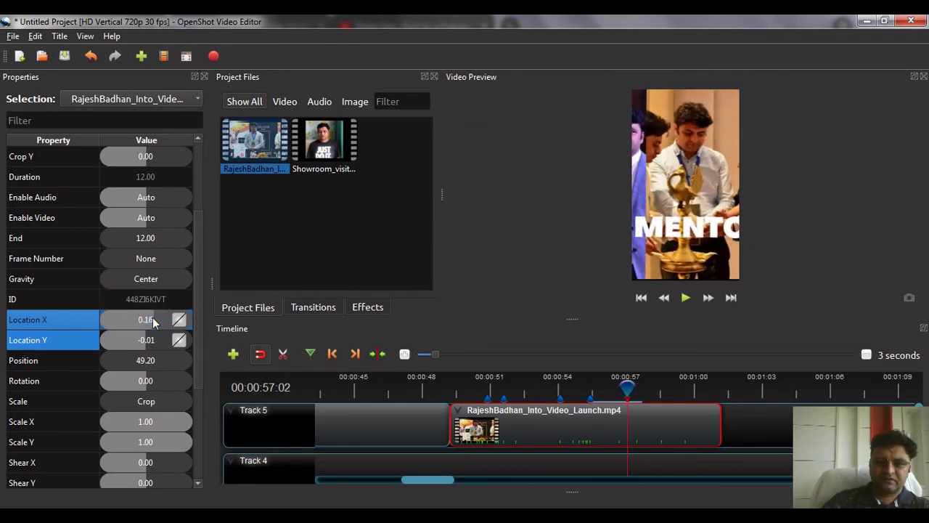
# Keyframe Location X at -0.01, reposition the next shot, then recentre to about -0.02 at 01:00:18
pyautogui.moveTo(152, 323); pyautogui.dragTo(147, 327)
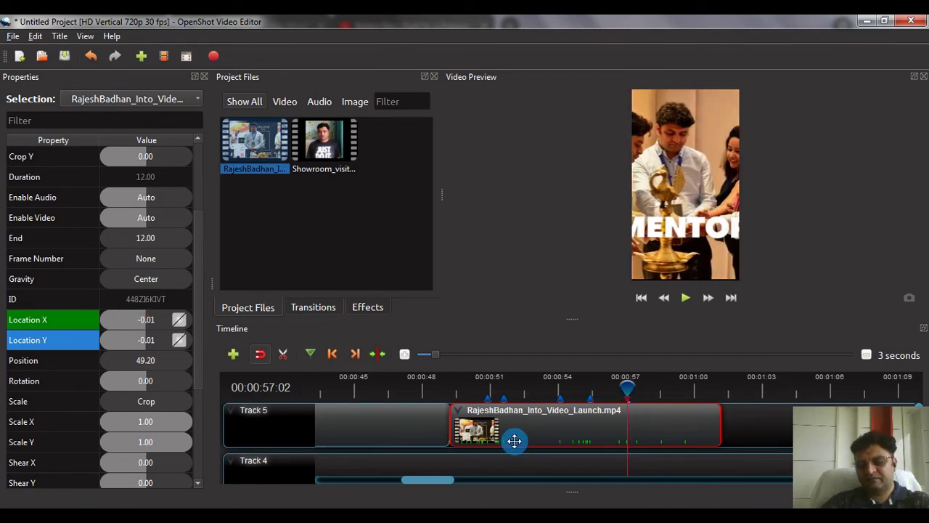
pyautogui.press('Right')
pyautogui.press('Right')
pyautogui.press('Right')
pyautogui.press('Right')
pyautogui.press('Right')
pyautogui.press('Right')
pyautogui.press('Right')
pyautogui.press('Right')
pyautogui.press('Right')
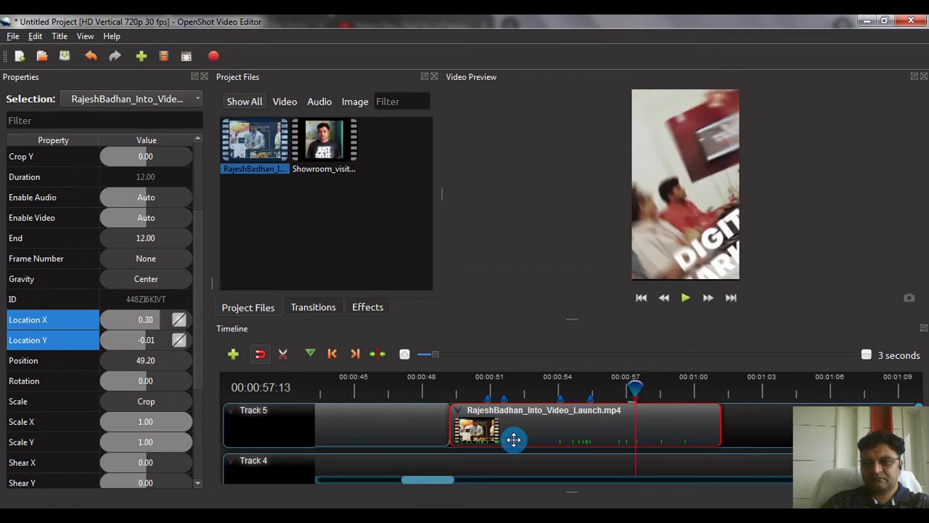
pyautogui.press('Right')
pyautogui.press('Right')
pyautogui.press('Right')
pyautogui.press('Right')
pyautogui.press('Right')
pyautogui.press('Right')
pyautogui.press('Right')
pyautogui.press('Right')
pyautogui.press('Right')
pyautogui.press('Right')
pyautogui.press('Right')
pyautogui.press('Right')
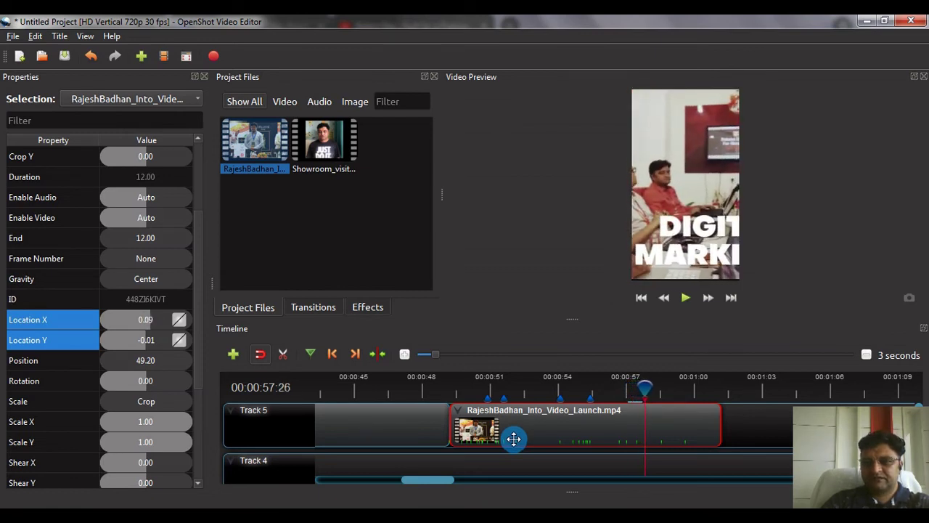
pyautogui.press('Right')
pyautogui.press('Right')
pyautogui.press('Right')
pyautogui.press('Right')
pyautogui.press('Right')
pyautogui.press('Right')
pyautogui.press('Right')
pyautogui.press('Right')
pyautogui.press('Right')
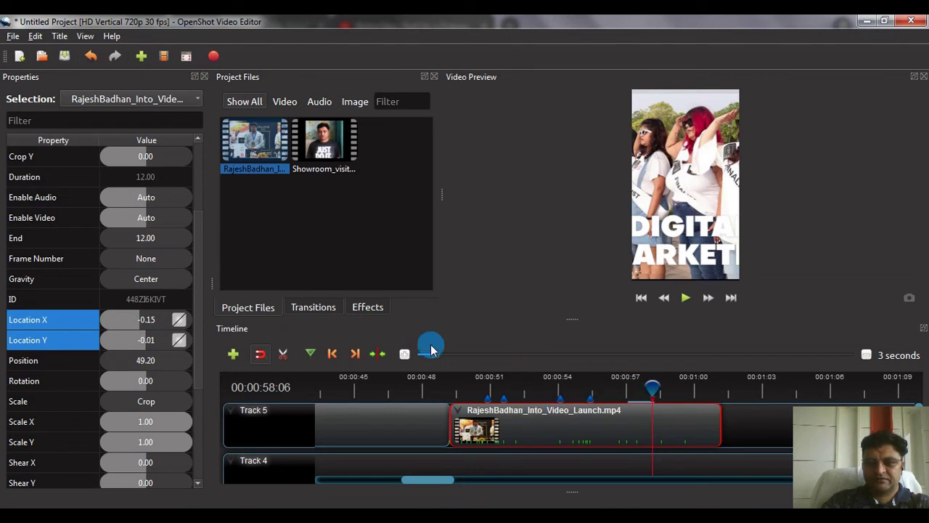
pyautogui.moveTo(146, 318); pyautogui.dragTo(124, 320)
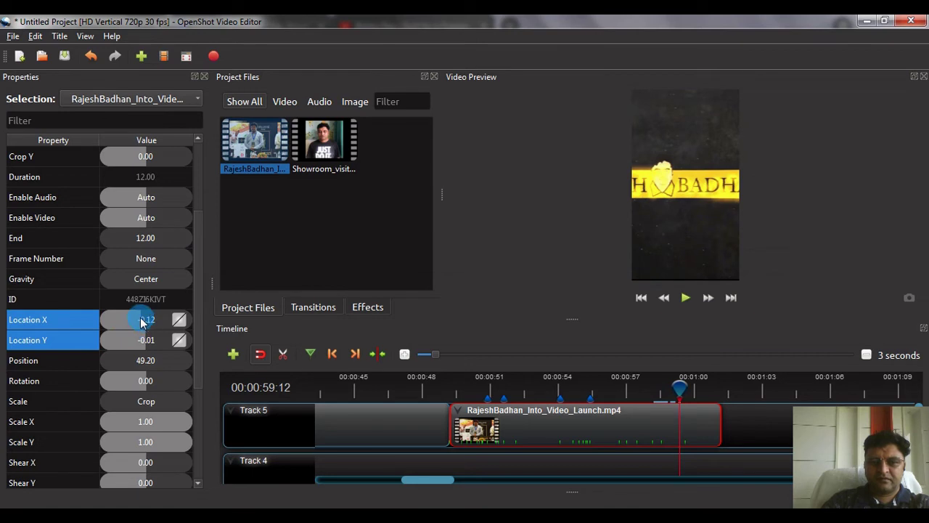
pyautogui.moveTo(142, 322); pyautogui.dragTo(148, 322)
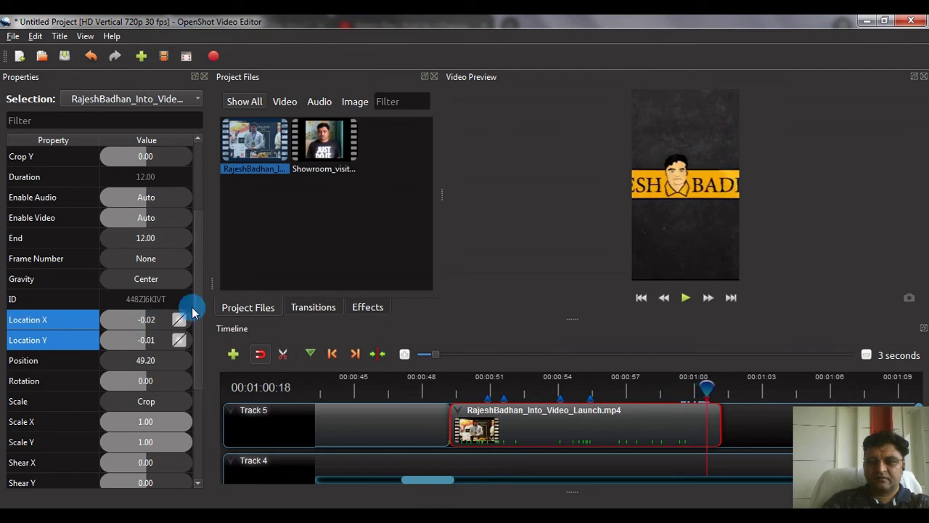
# Play back the keyframed crop animation from about 00:00:48, then stop playback
pyautogui.click(442, 390)
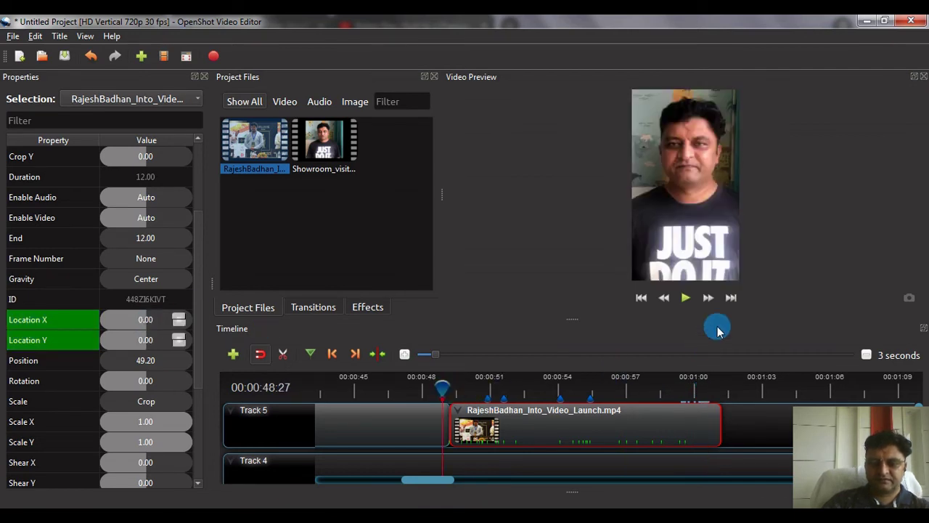
pyautogui.moveTo(441, 388); pyautogui.dragTo(445, 386)
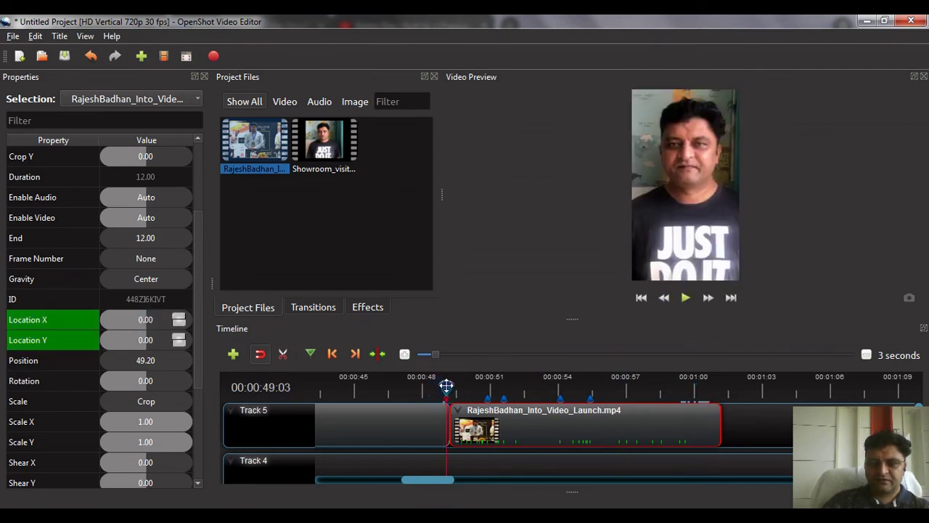
pyautogui.click(685, 297)
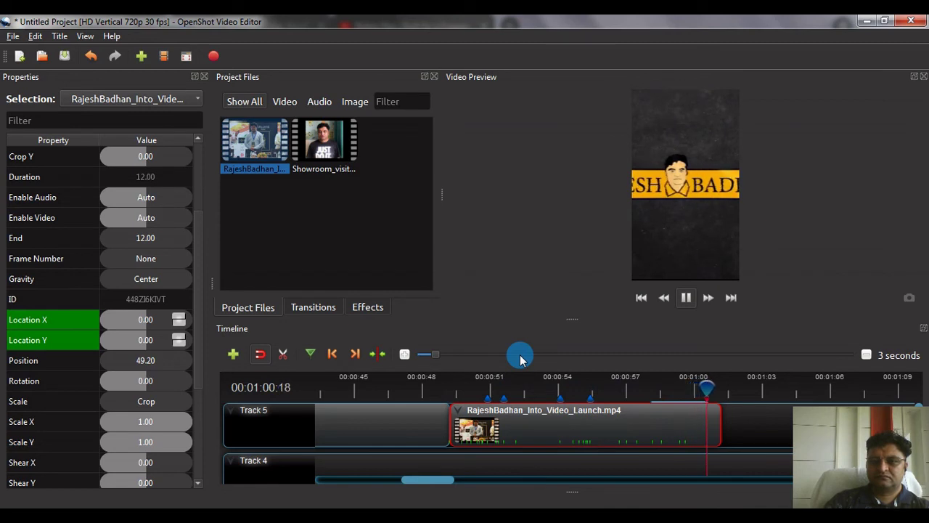
pyautogui.press('space')
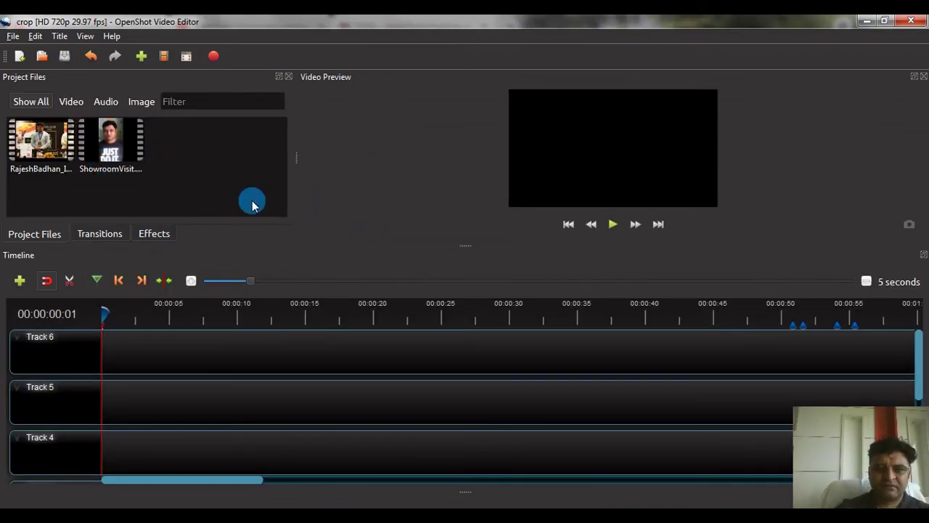
# Add ShowroomVisit.mp4 to Tracks 6 and 5, sliding the Track 6 copy to about 00:00:09
pyautogui.click(109, 151)
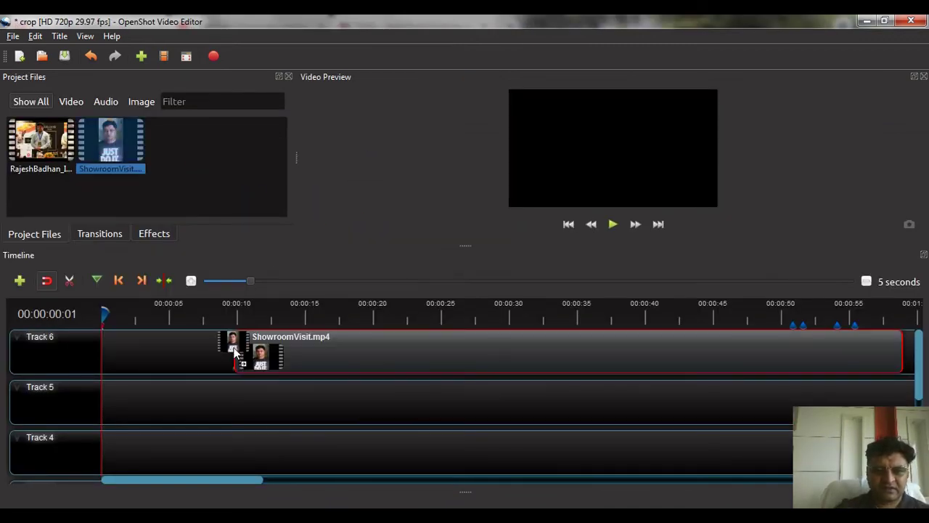
pyautogui.moveTo(110, 144)
pyautogui.mouseDown()
pyautogui.moveTo(241, 354)
pyautogui.moveTo(213, 354)
pyautogui.mouseUp()
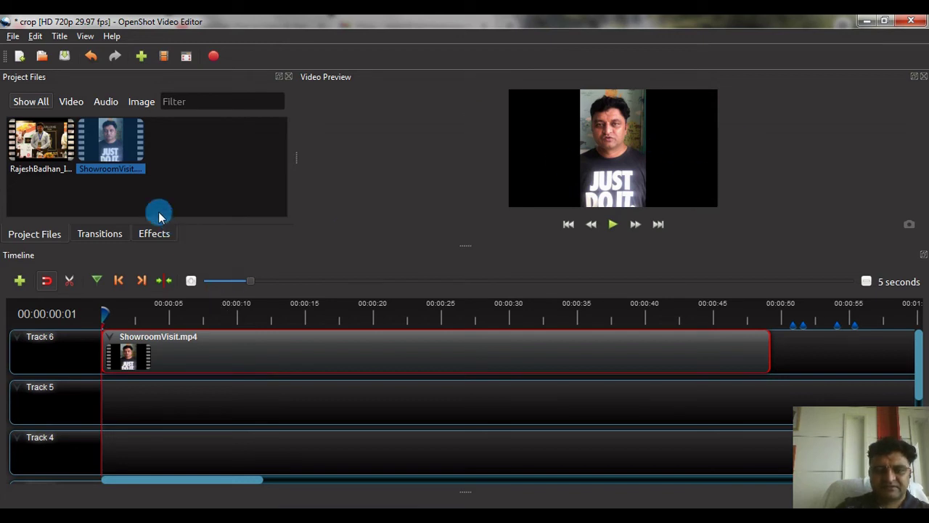
pyautogui.click(115, 150)
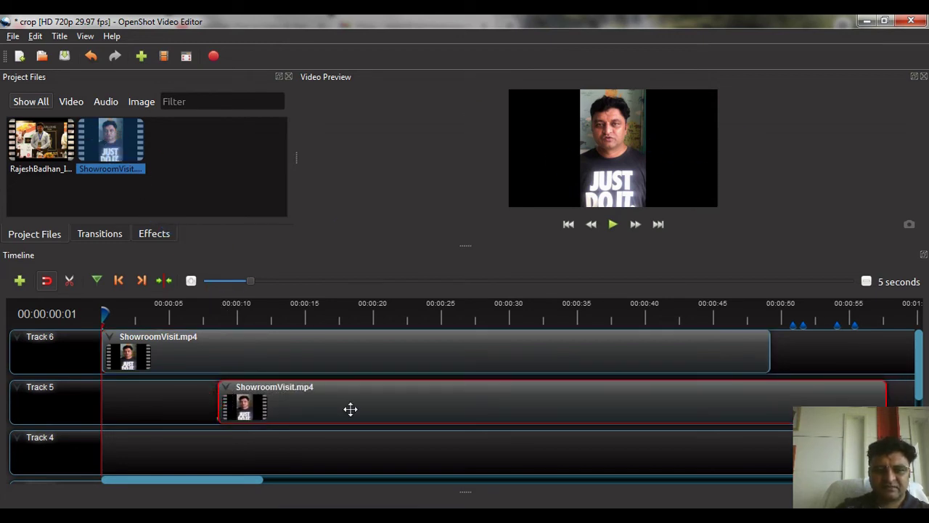
pyautogui.moveTo(115, 150); pyautogui.dragTo(245, 410)
pyautogui.click(236, 411)
pyautogui.moveTo(207, 355); pyautogui.dragTo(339, 350)
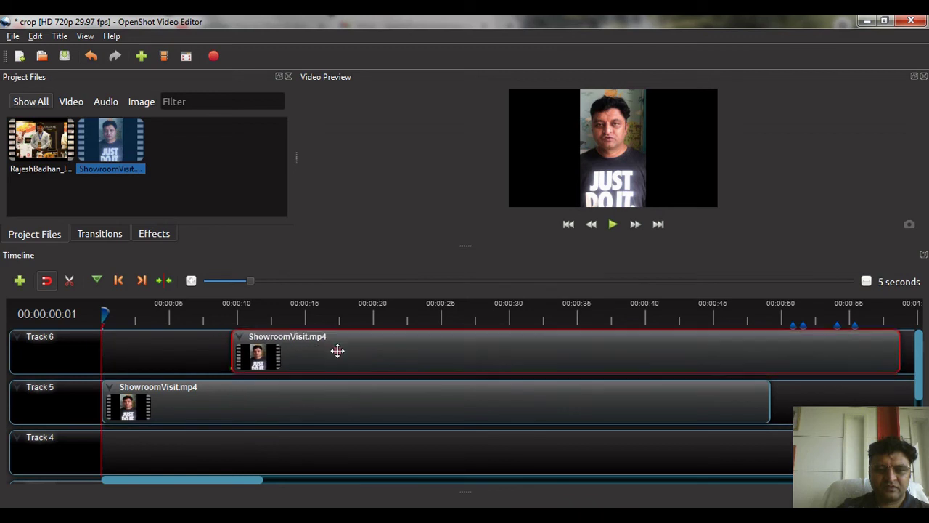
# Transform the Track 5 ShowroomVisit copy, scaling it up and centring it to fill the frame
pyautogui.click(245, 416)
pyautogui.rightClick(245, 417)
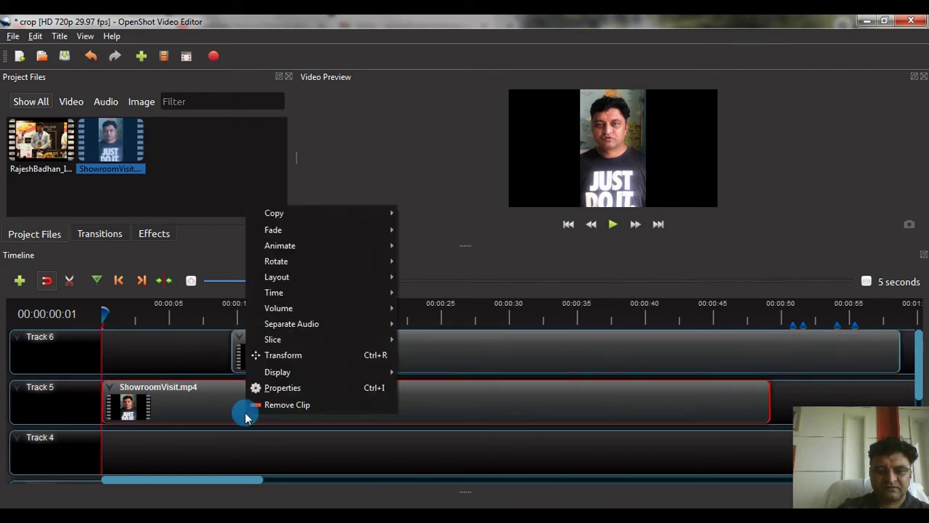
pyautogui.click(284, 354)
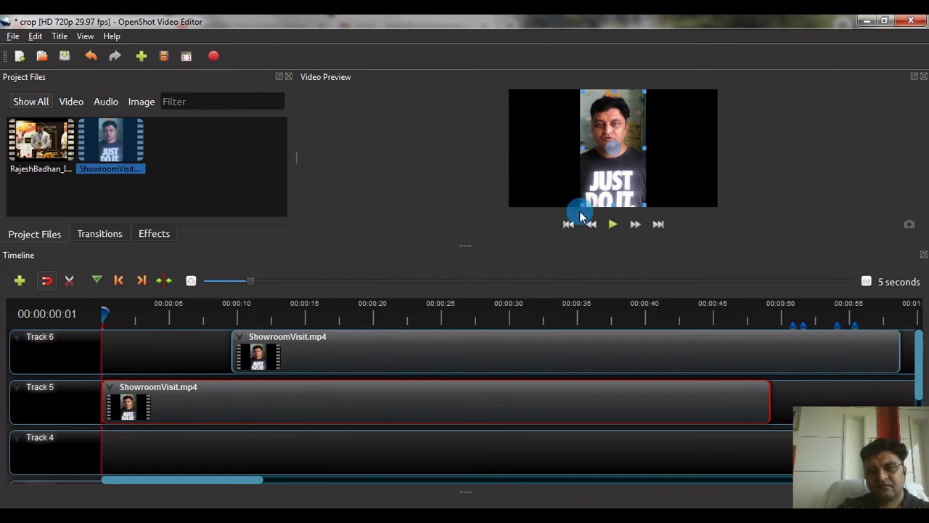
pyautogui.moveTo(580, 208)
pyautogui.mouseDown()
pyautogui.moveTo(216, 233)
pyautogui.moveTo(263, 236)
pyautogui.mouseUp()
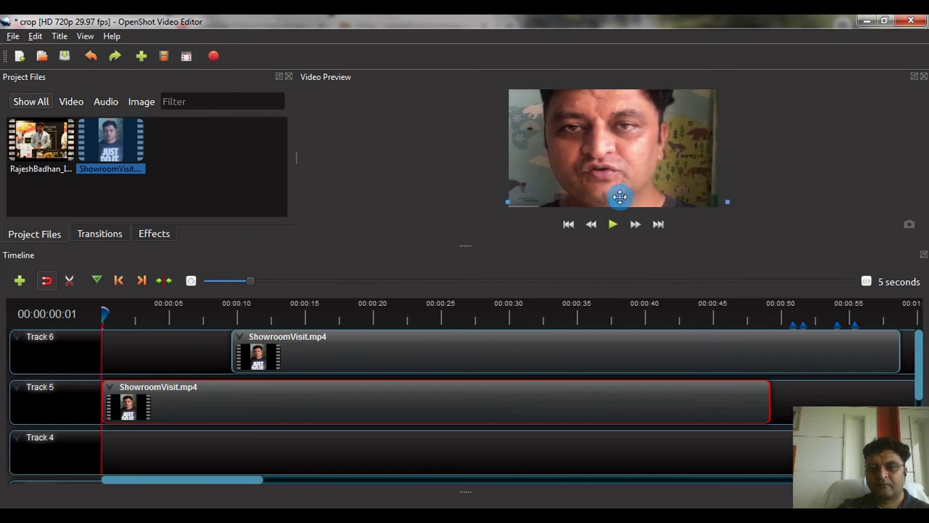
pyautogui.moveTo(620, 197); pyautogui.dragTo(620, 195)
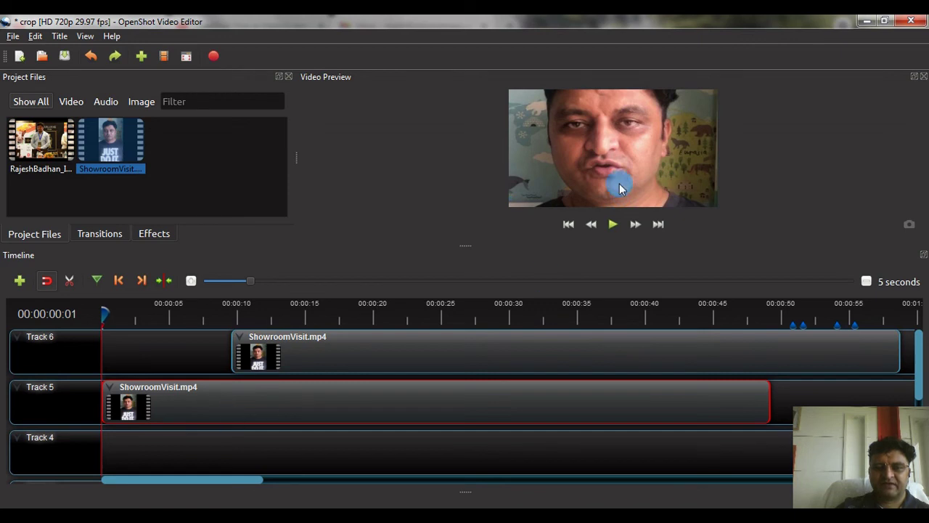
pyautogui.click(384, 327)
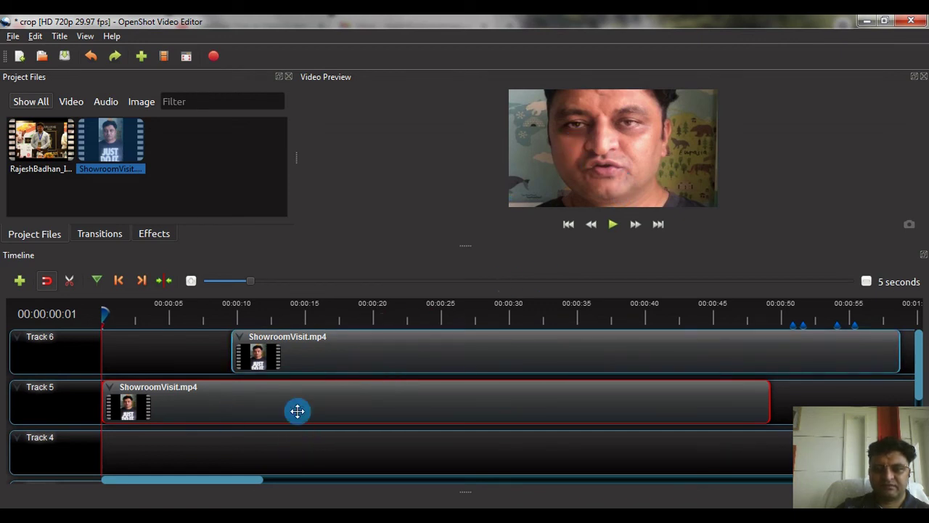
# Apply the Blur effect to the Track 5 copy and move the Track 6 clip to 00:00:00
pyautogui.click(185, 162)
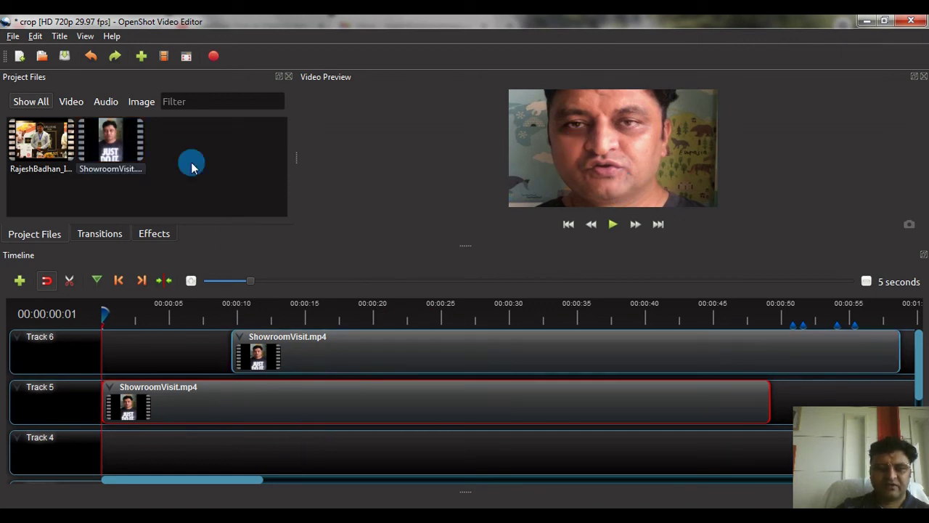
pyautogui.click(156, 233)
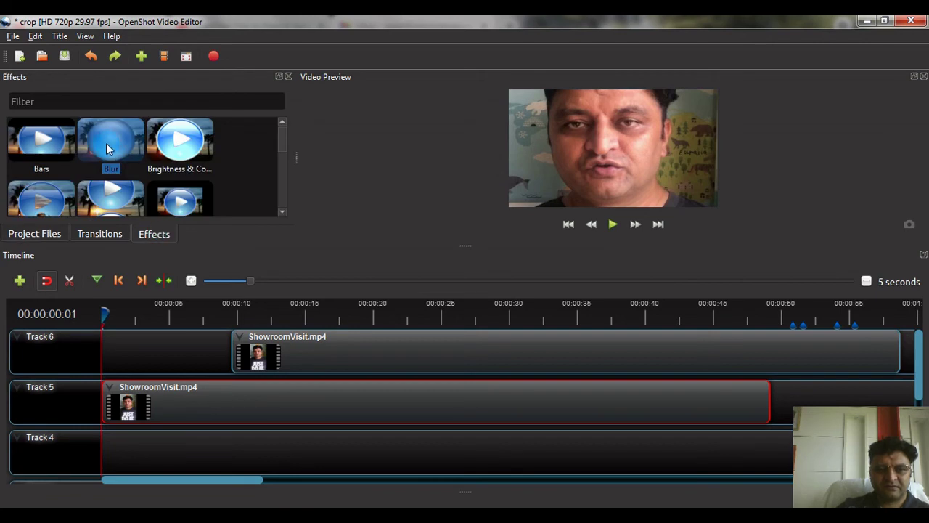
pyautogui.moveTo(106, 143); pyautogui.dragTo(163, 396)
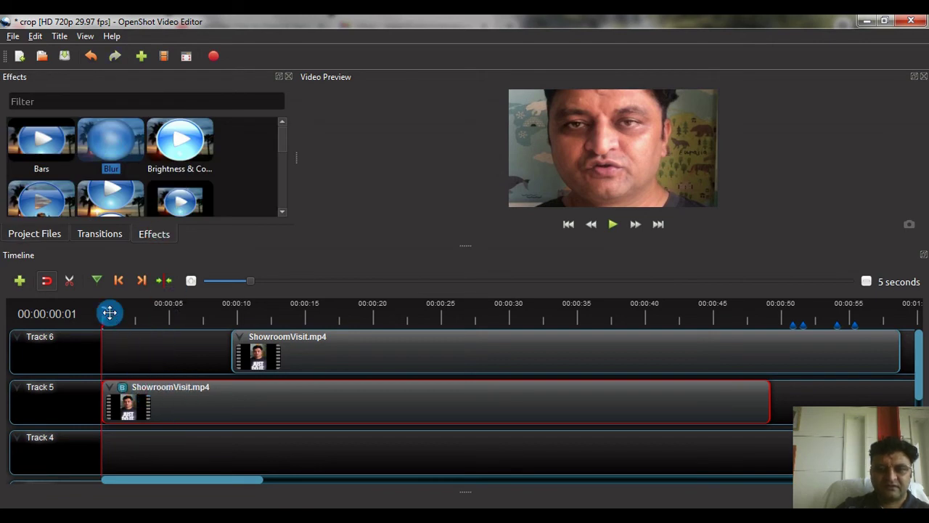
pyautogui.moveTo(109, 313); pyautogui.dragTo(103, 322)
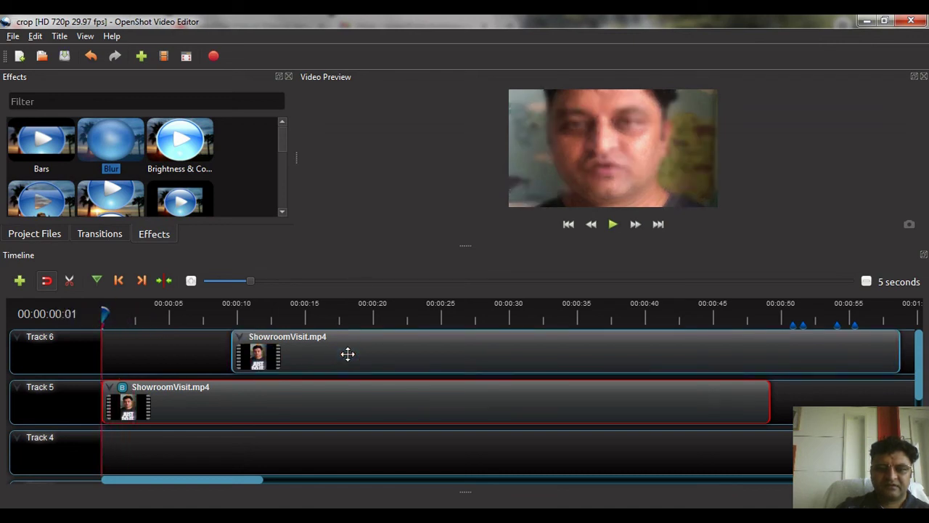
pyautogui.moveTo(344, 354); pyautogui.dragTo(216, 349)
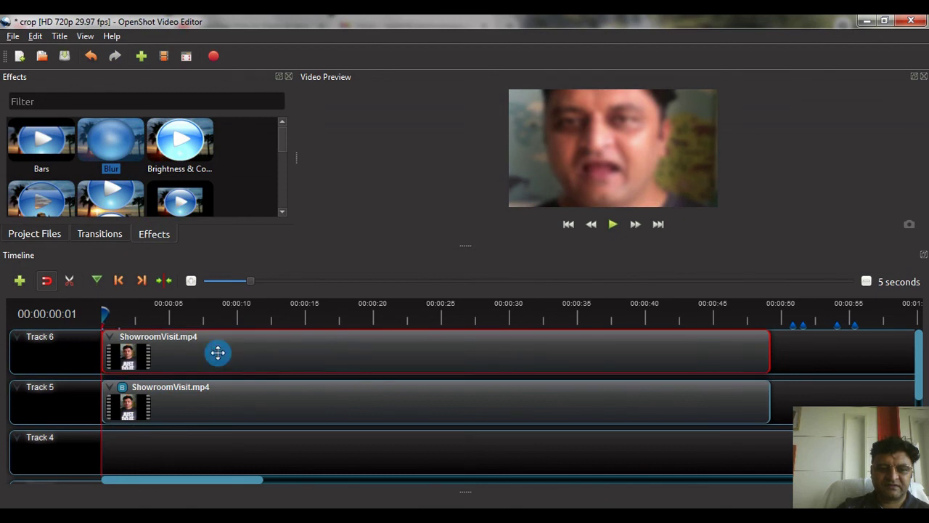
pyautogui.moveTo(105, 313); pyautogui.dragTo(103, 321)
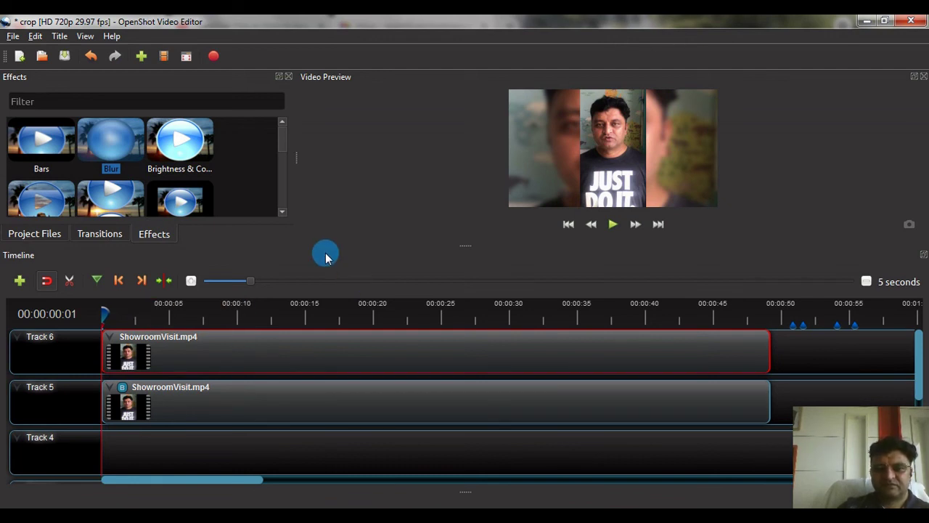
# Return to the Project Files list
pyautogui.click(29, 235)
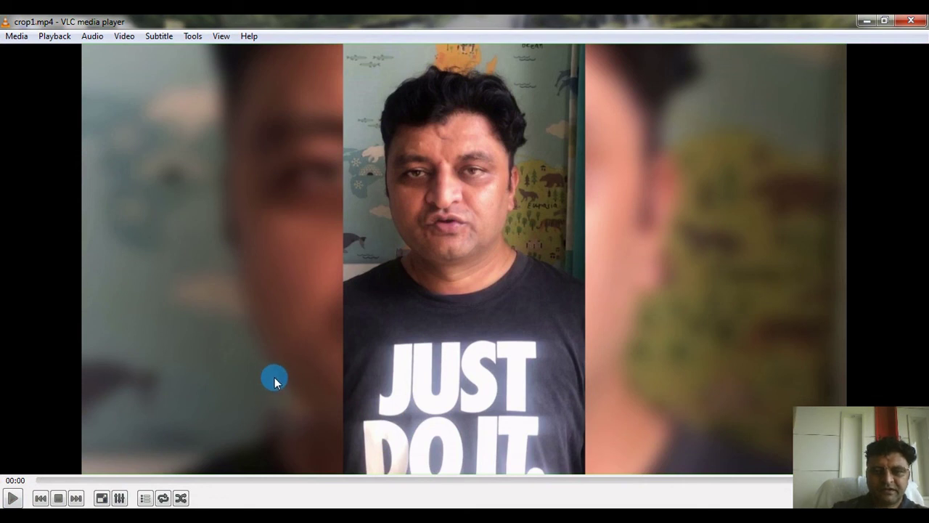
# Play crop1.mp4 in VLC, then switch back to OpenShot
pyautogui.click(12, 499)
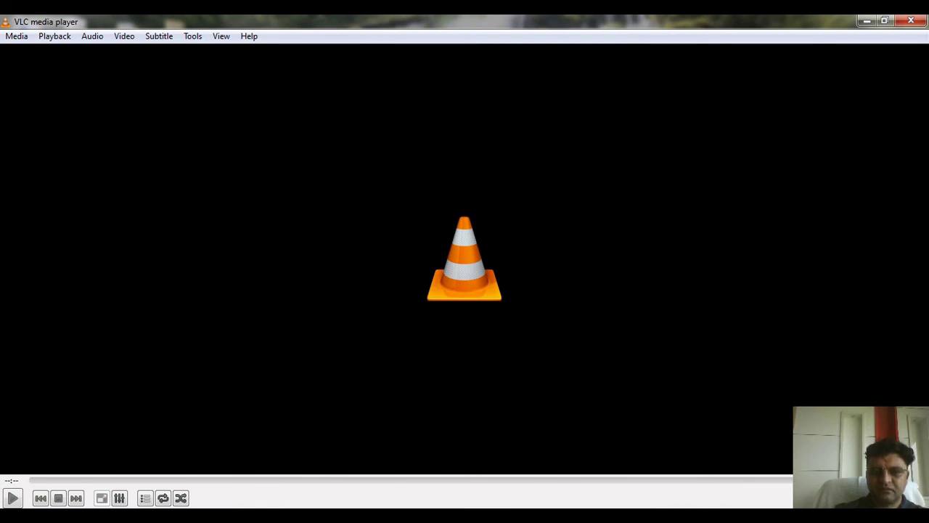
pyautogui.hotkey('alt', 'Tab')
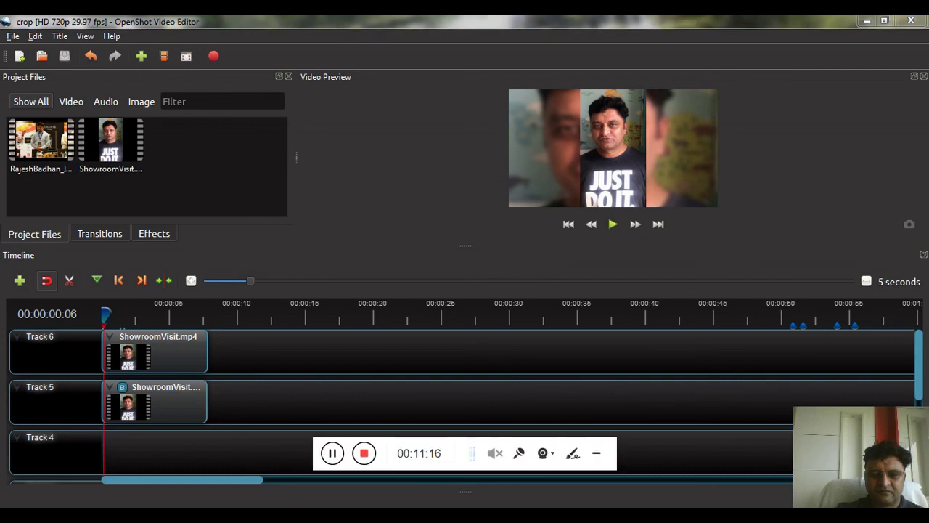
pyautogui.click(365, 451)
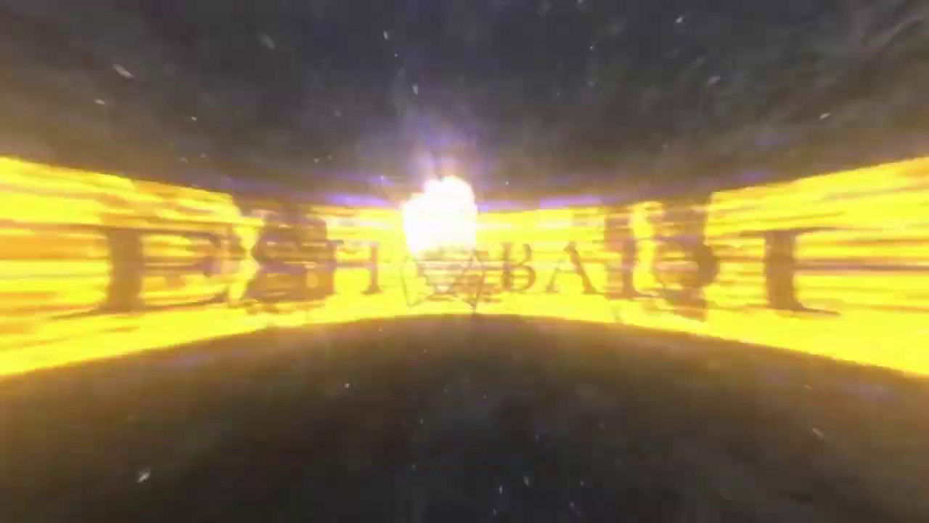